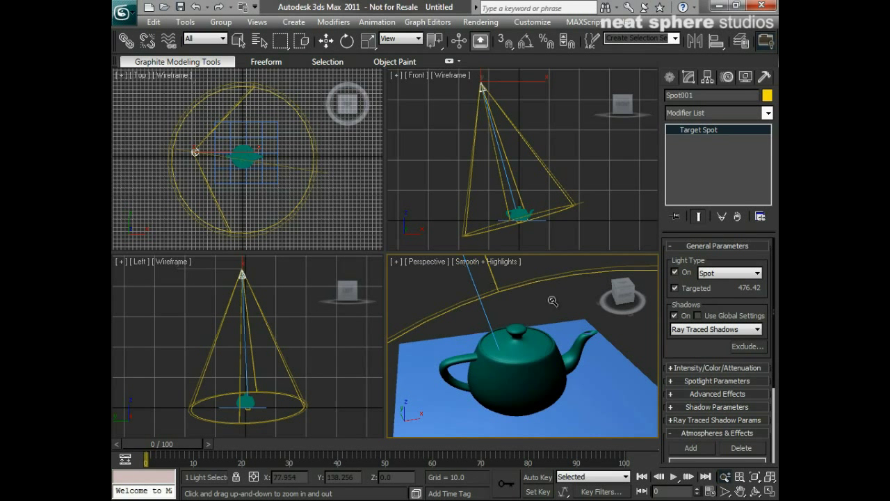
- Pan the Perspective view slightly and bring up its shading menu
middle_click_drag(545, 301, 413, 328)
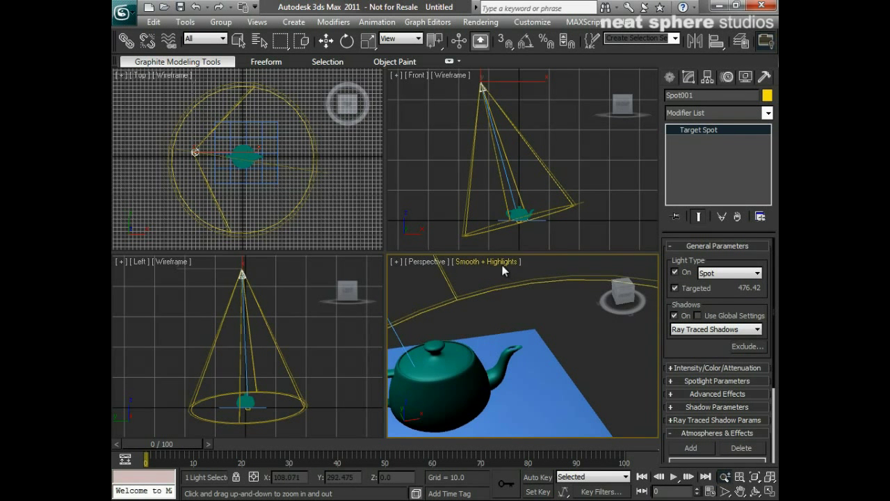
left_click(238, 41)
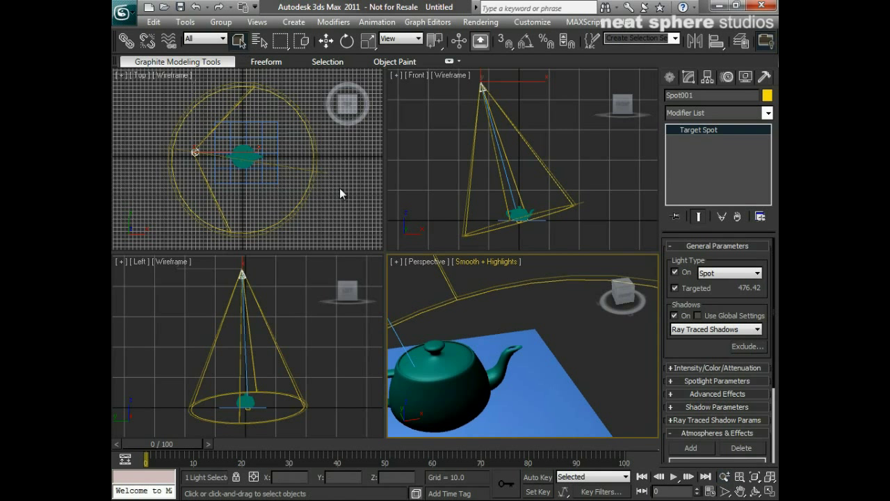
left_click(475, 262)
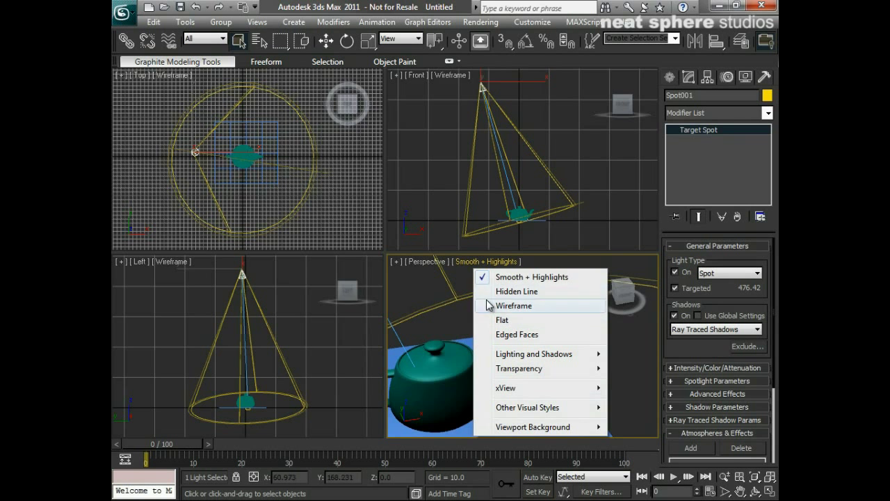
- Render the Perspective view as Hidden Line, zoom in on the teapot lid, select the teapot, then zoom back out
left_click(518, 292)
middle_click_drag(528, 338, 577, 342)
key("alt+z")
left_click_drag(576, 341, 488, 373)
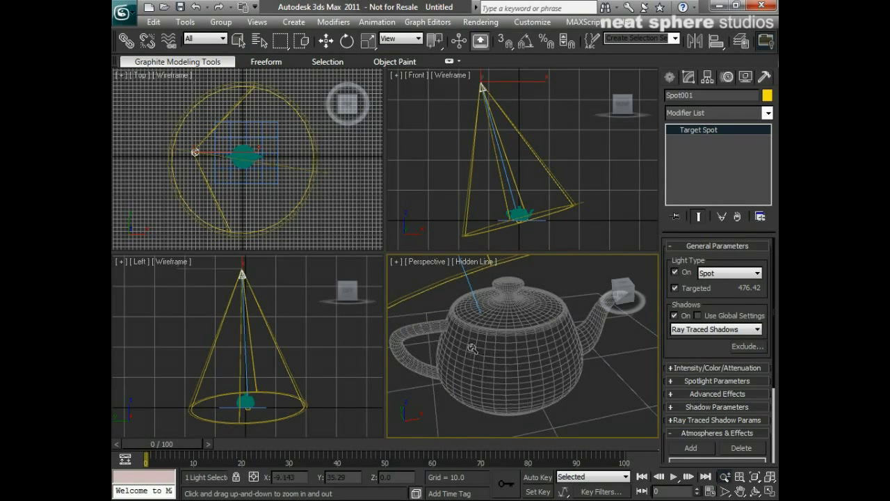
left_click_drag(561, 391, 542, 370)
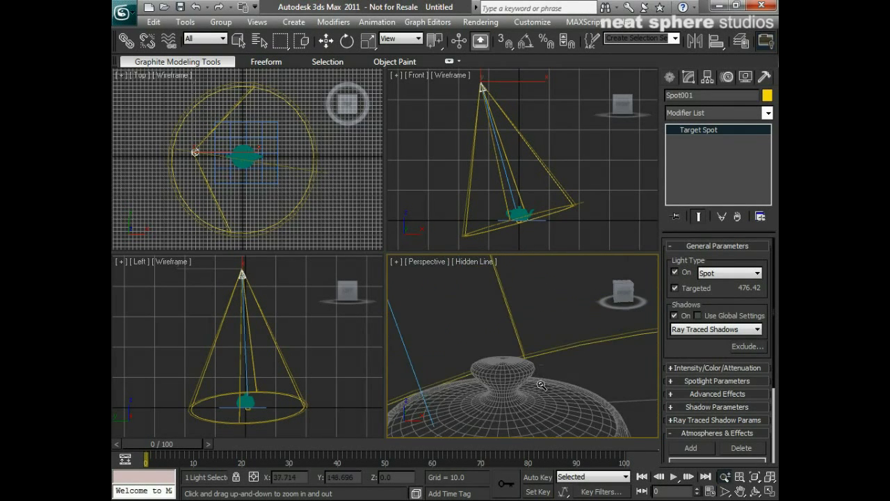
key("q")
left_click(542, 404)
scroll(566, 288, "up", 4)
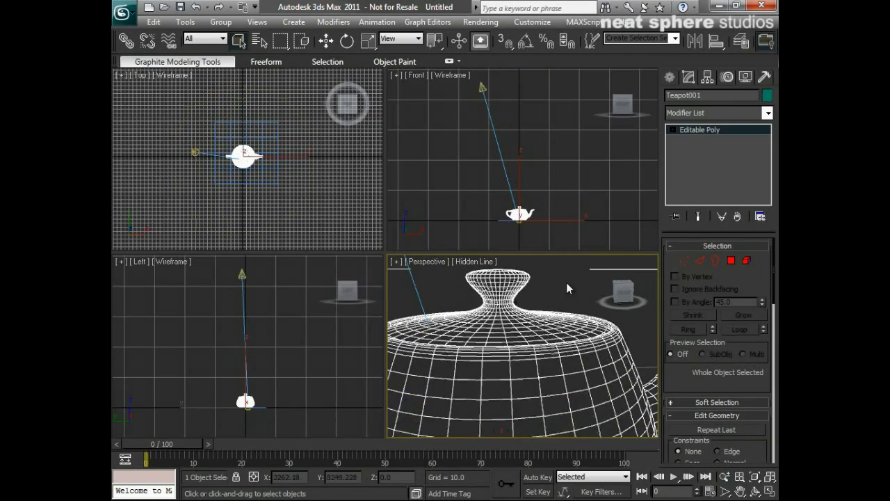
key("alt+z")
left_click_drag(566, 288, 541, 350)
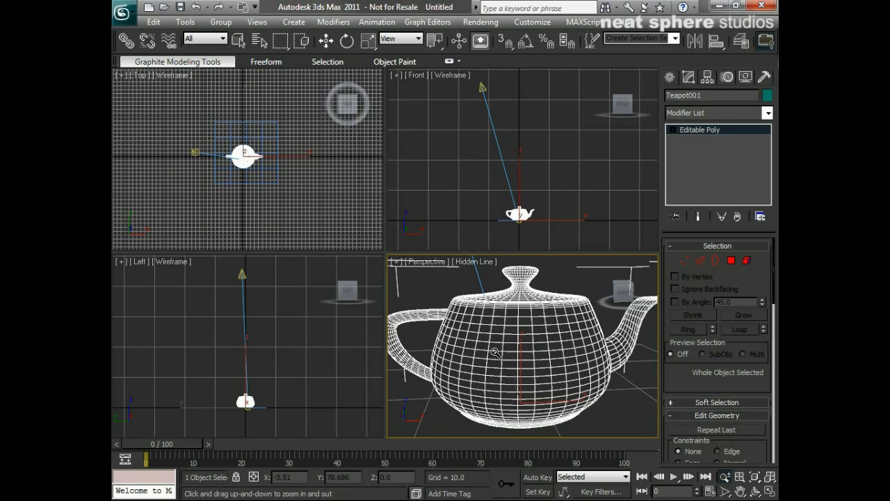
- Switch the Perspective view to Wireframe and orbit toward the teapot's side
left_click(474, 262)
left_click(497, 309)
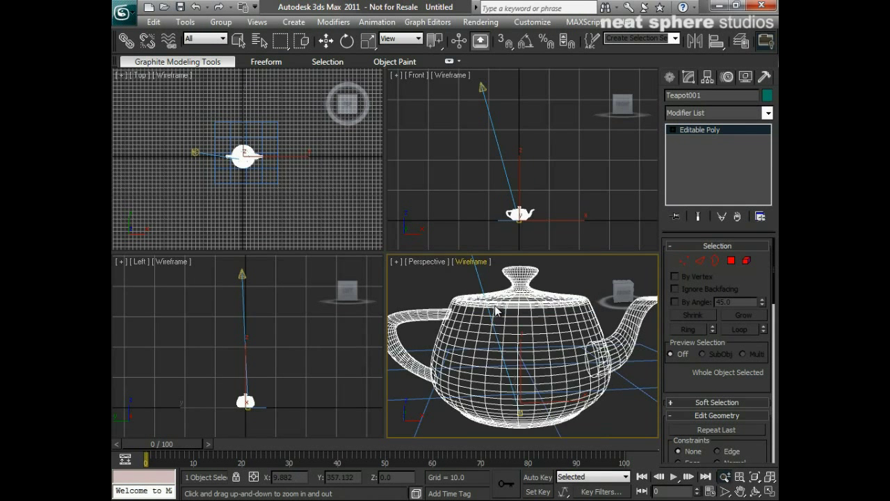
scroll(535, 376, "down", 3)
middle_click_drag(535, 376, 616, 393, "alt")
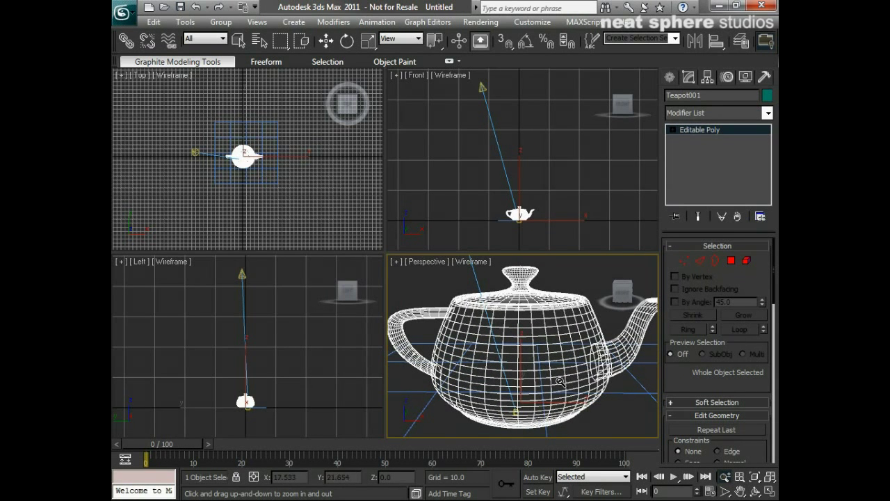
- Toggle the teapot's selection a few times, then return the view to Hidden Line
key("Escape")
left_click(583, 275)
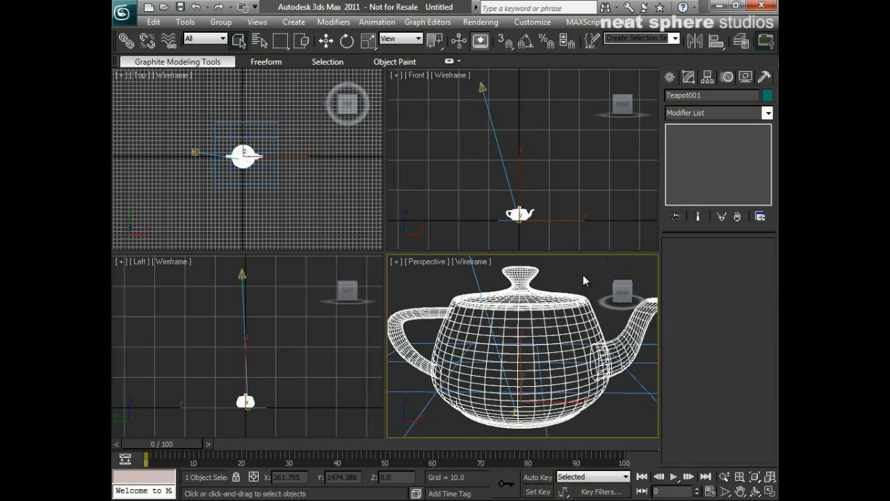
left_click(549, 299)
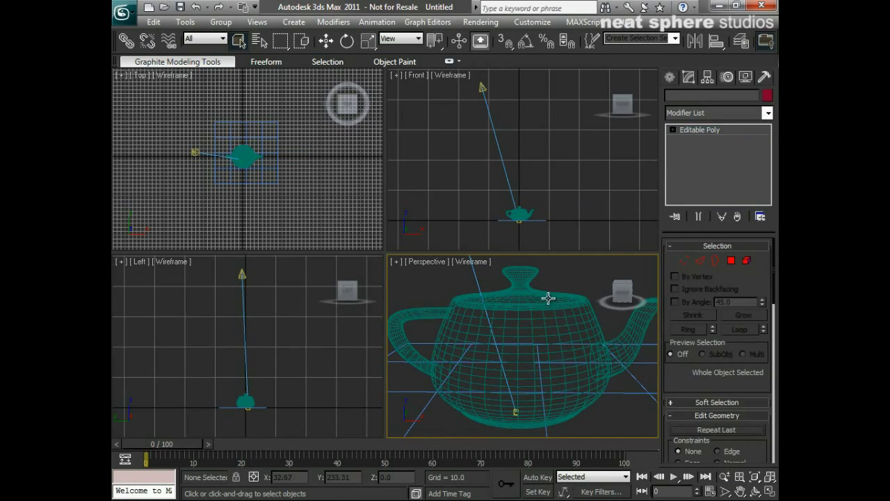
left_click(621, 405)
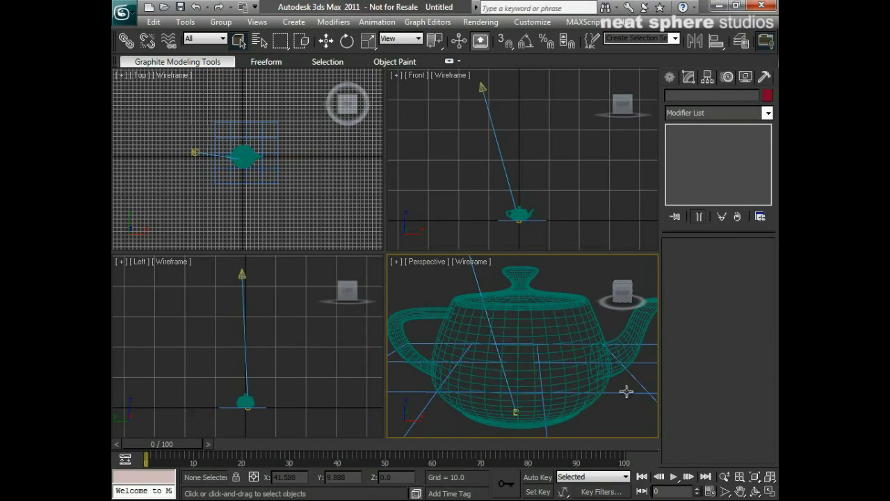
left_click(626, 391)
left_click(535, 285)
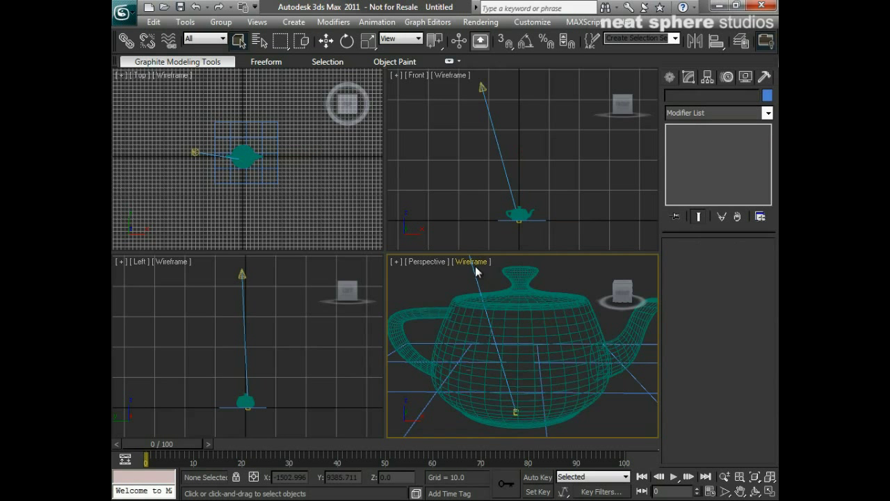
left_click(475, 271)
left_click(514, 291)
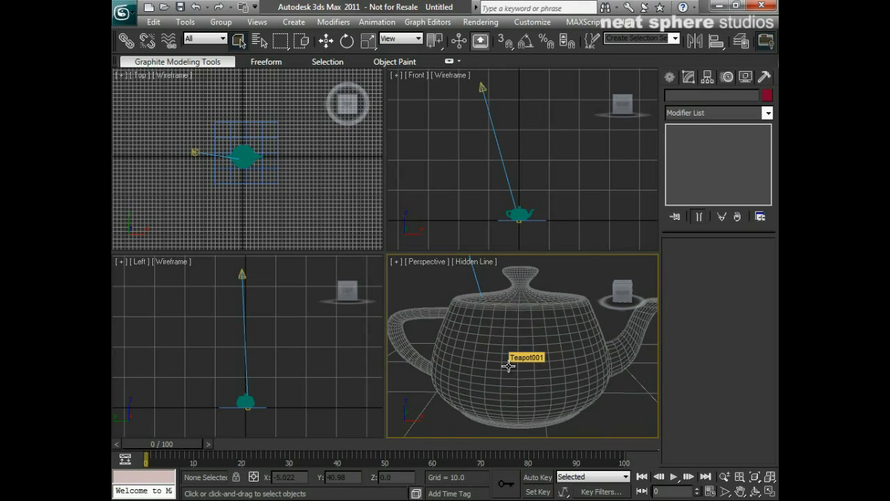
- Shade the Perspective view Flat and select the teapot
left_click(476, 264)
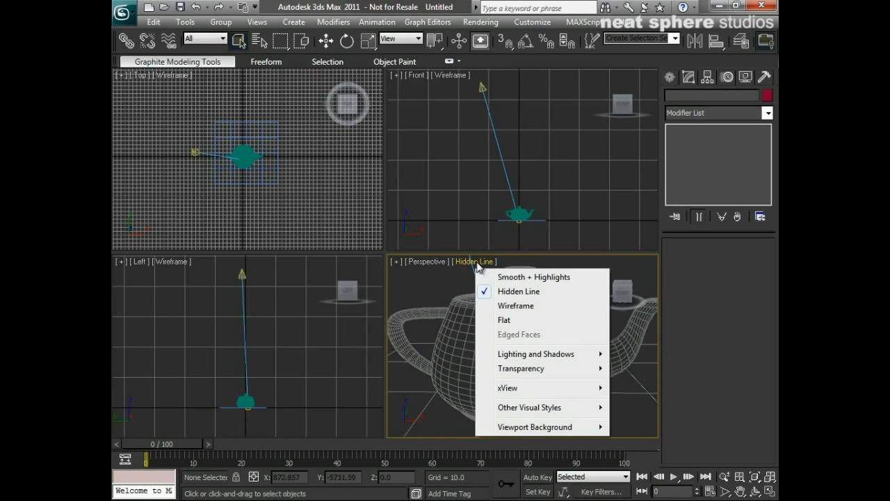
left_click(505, 320)
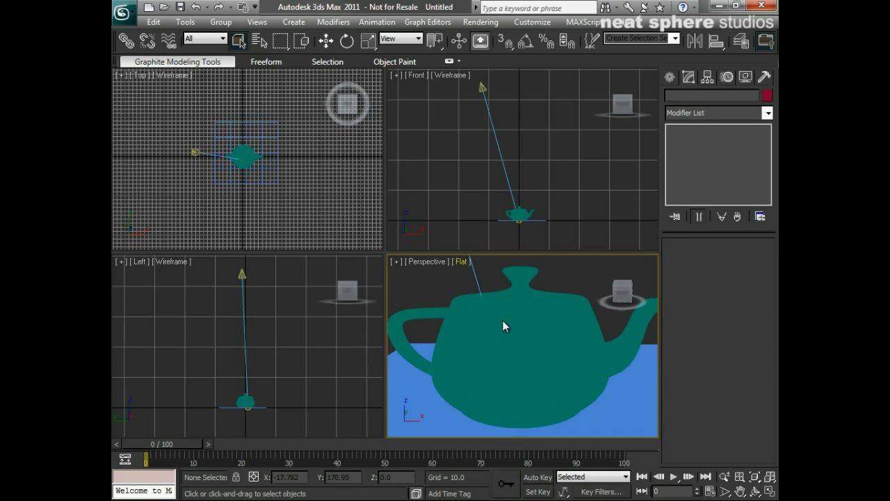
scroll(549, 313, "down", 5)
left_click(533, 331)
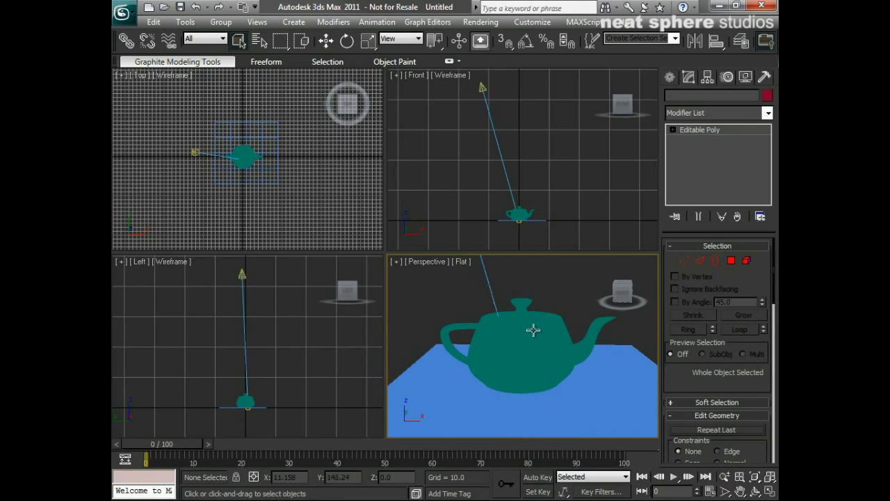
- Zoom out on the teapot and restore Smooth + Highlights shading
key("alt+z")
mouse_move(533, 331)
left_mouse_down()
mouse_move(537, 343)
mouse_move(525, 314)
left_mouse_up()
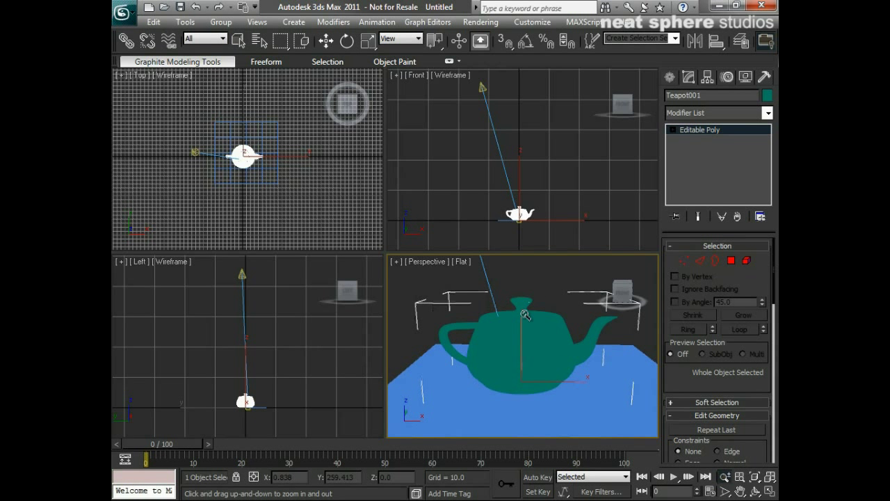
left_click(459, 261)
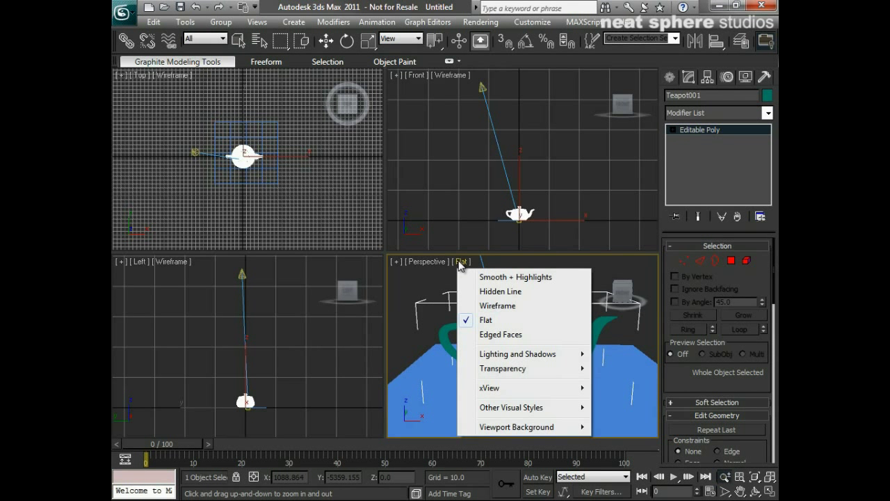
left_click(504, 277)
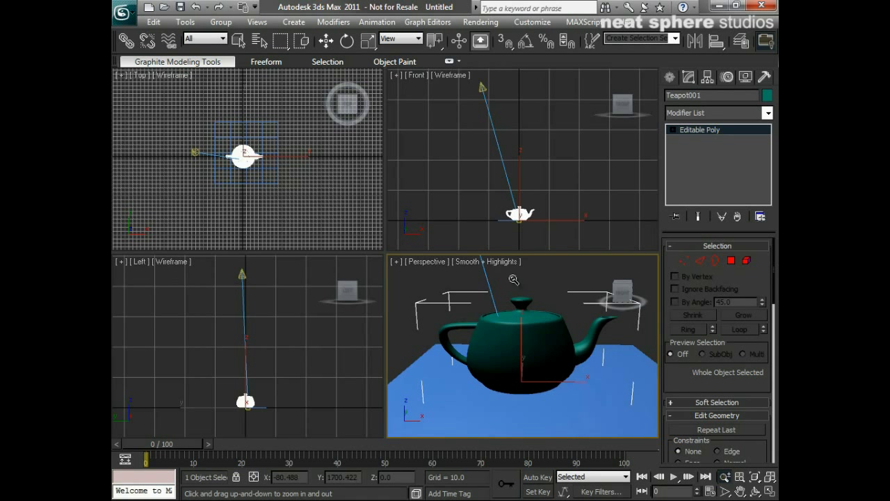
- Try plain Smooth, then Facets shading, zooming in and back out on the teapot
left_click(506, 263)
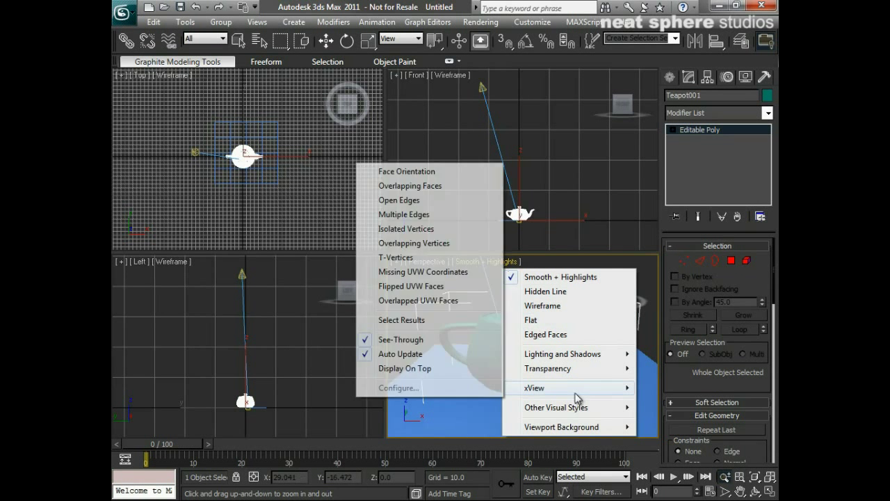
mouse_move(574, 410)
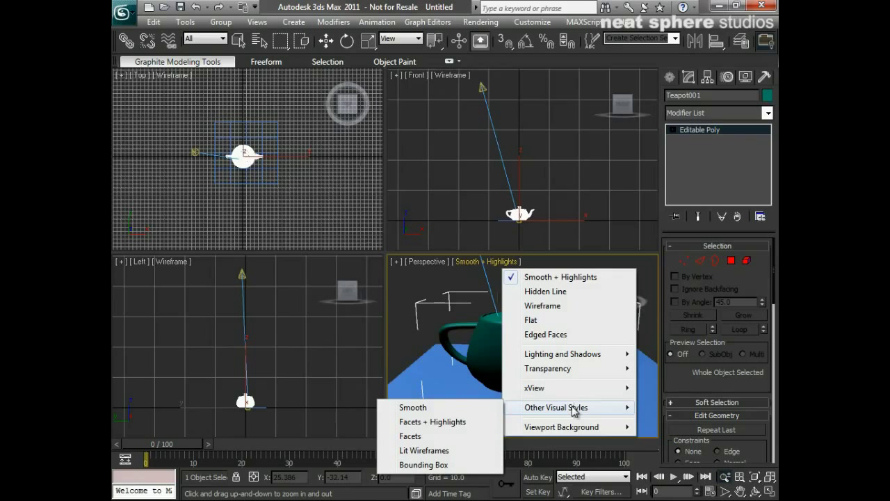
left_click(410, 409)
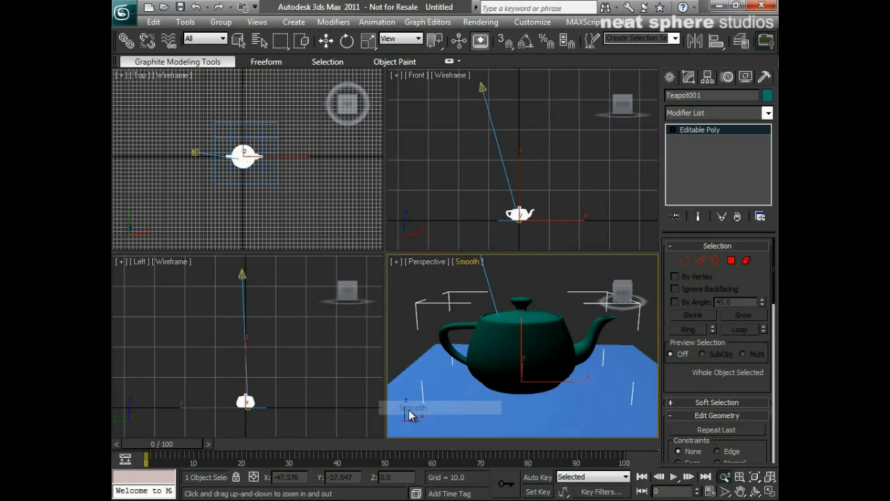
left_click(478, 262)
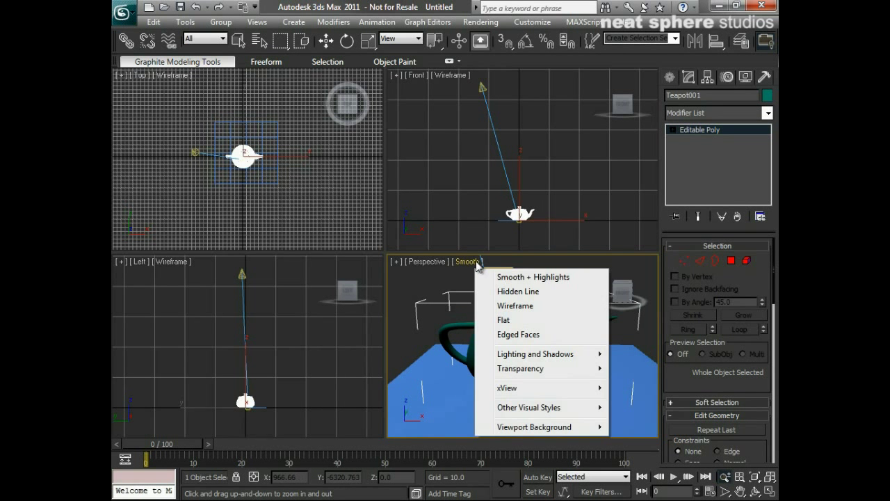
mouse_move(529, 408)
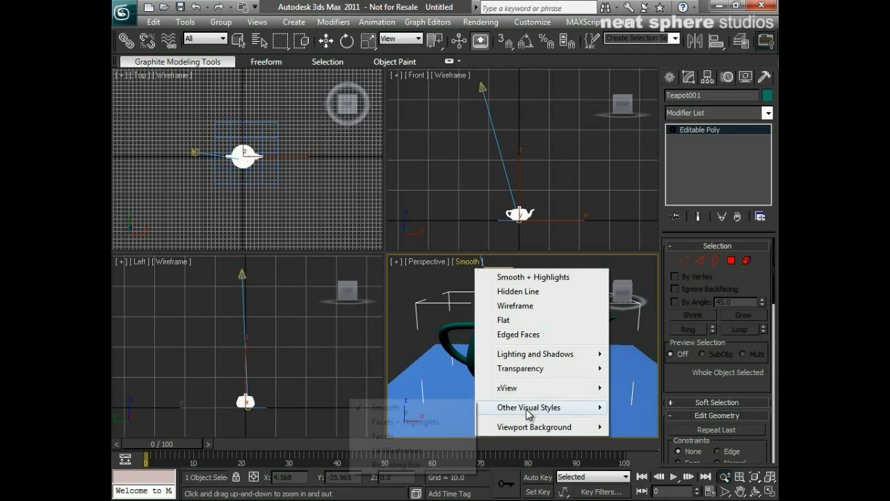
left_click(388, 435)
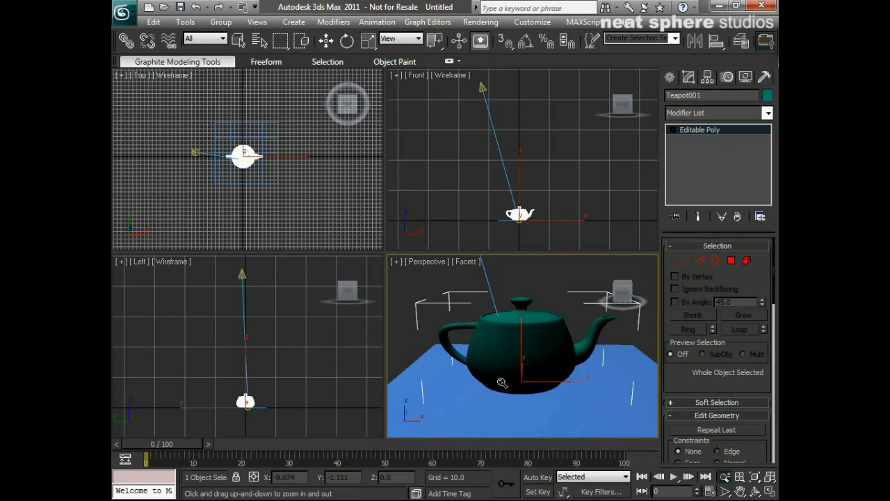
left_click_drag(515, 359, 554, 353)
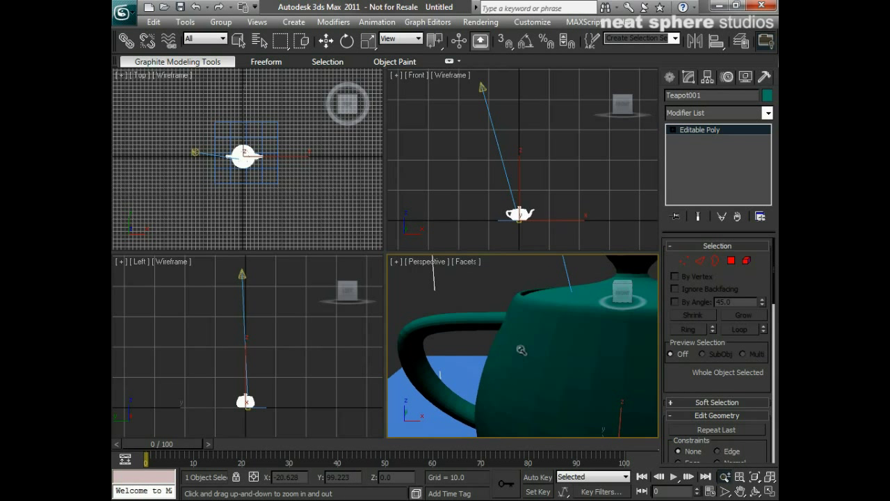
left_click_drag(589, 325, 590, 417)
- Display the Perspective view as Bounding Box and orbit around the box
left_click(467, 265)
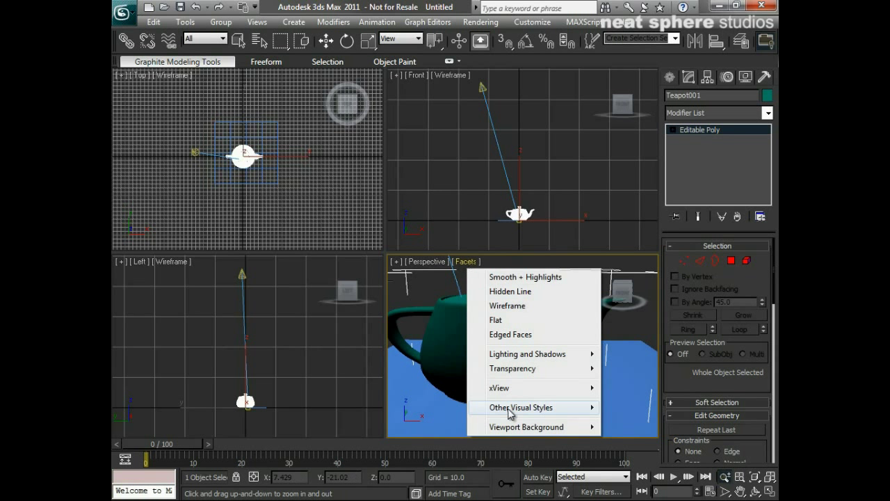
mouse_move(512, 412)
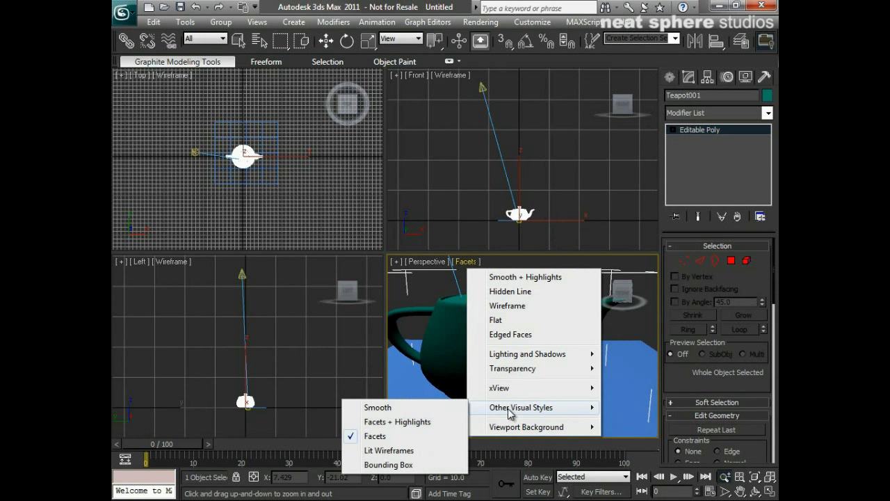
left_click(389, 465)
left_click_drag(507, 300, 499, 404)
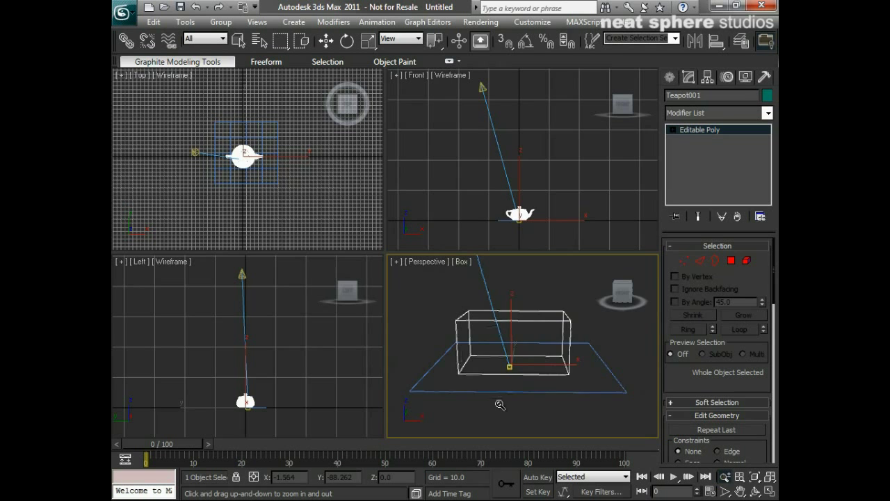
middle_click_drag(499, 404, 429, 343, "alt")
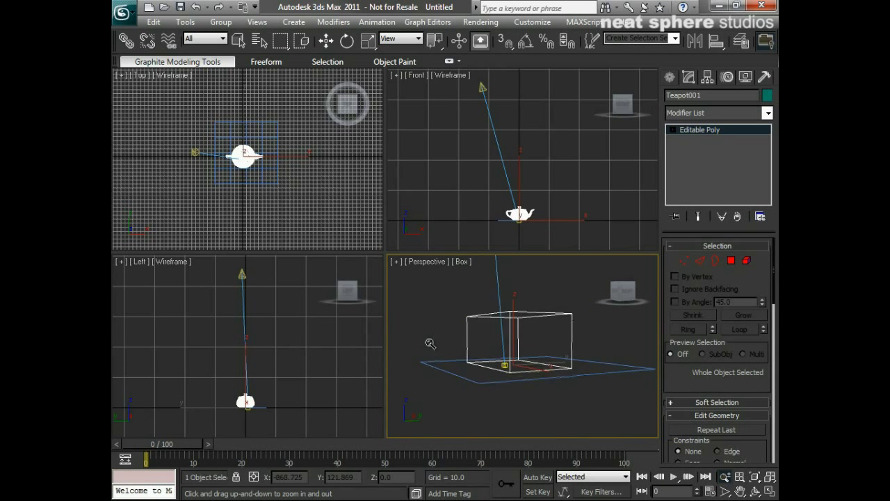
scroll(430, 343, "up", 4)
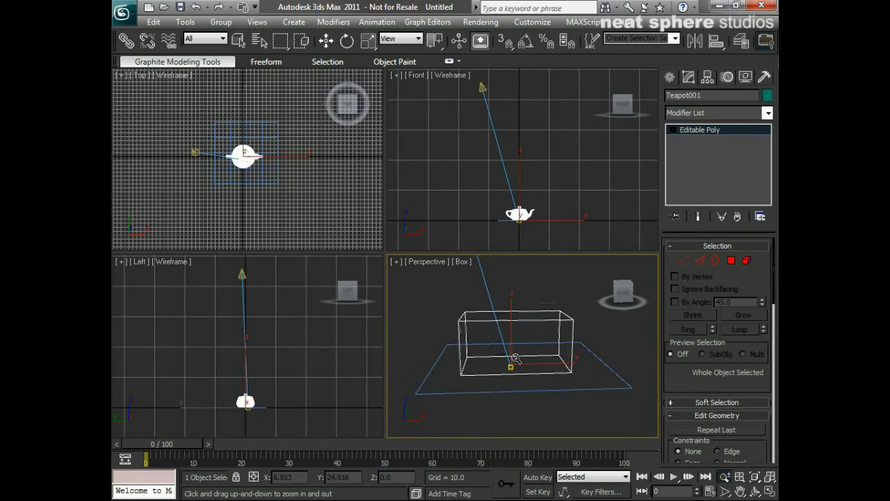
left_click(464, 267)
- Return to Smooth + Highlights and set the Transparency display to Best
left_click(498, 279)
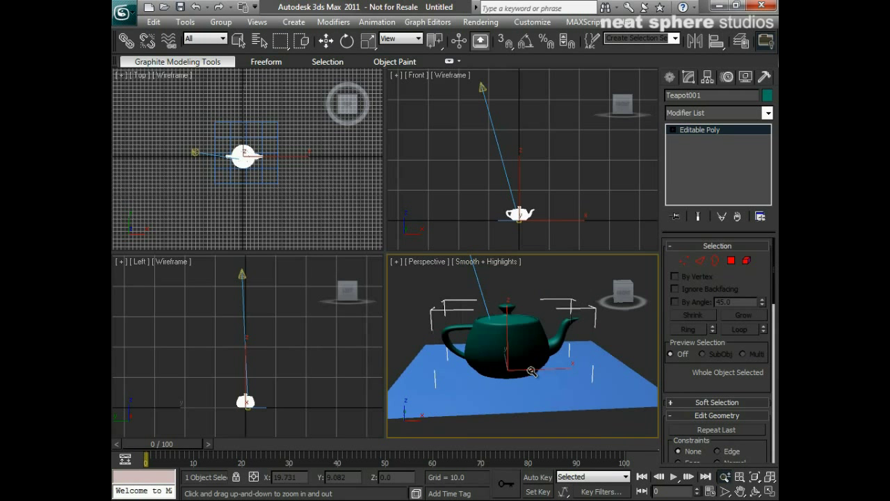
left_click_drag(532, 370, 523, 348)
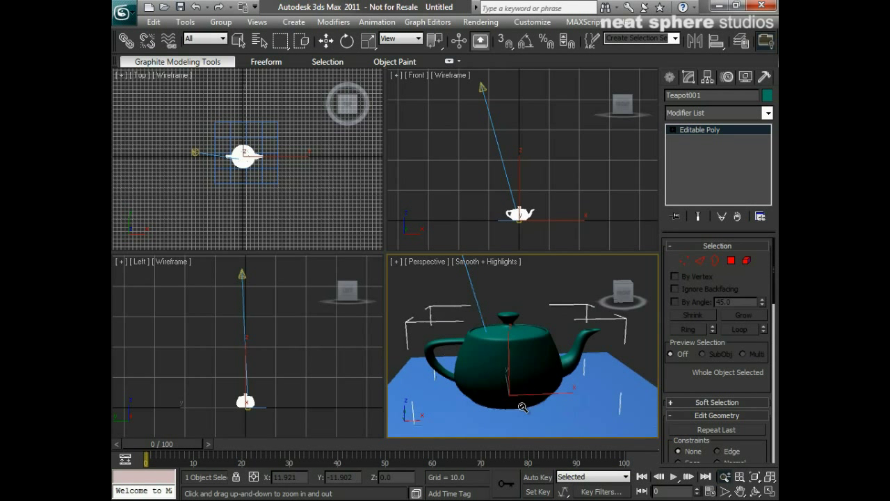
left_click(502, 264)
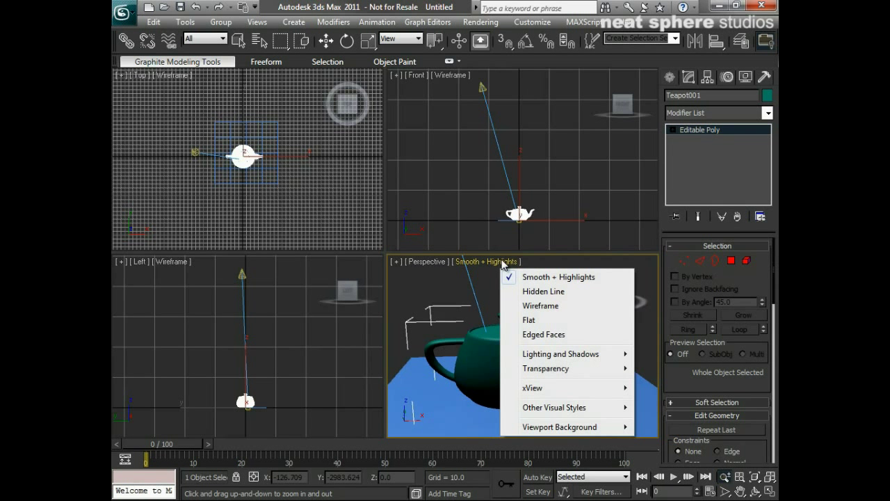
mouse_move(546, 368)
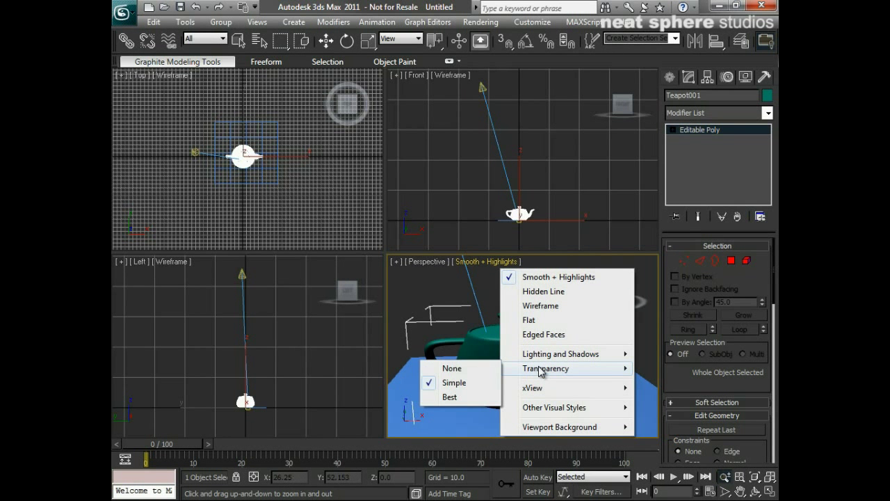
left_click(452, 396)
- Exit Zoom mode and deselect the teapot by clicking empty space
right_click(496, 354)
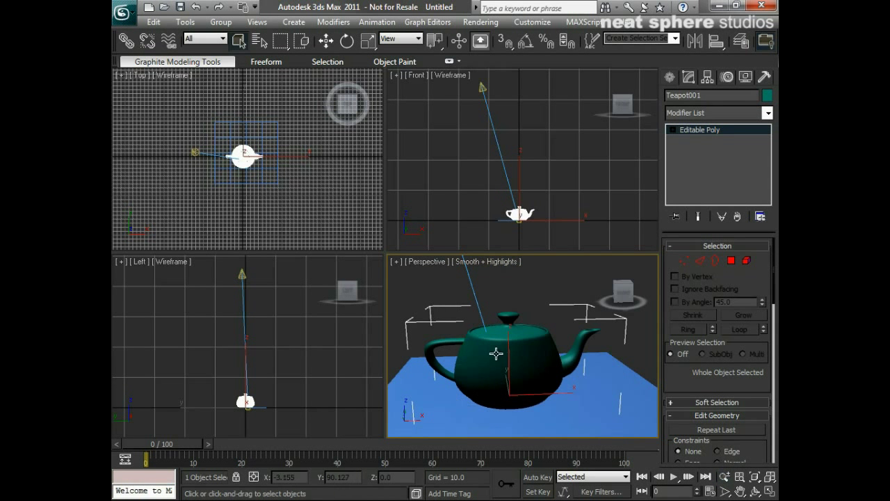
left_click(511, 287)
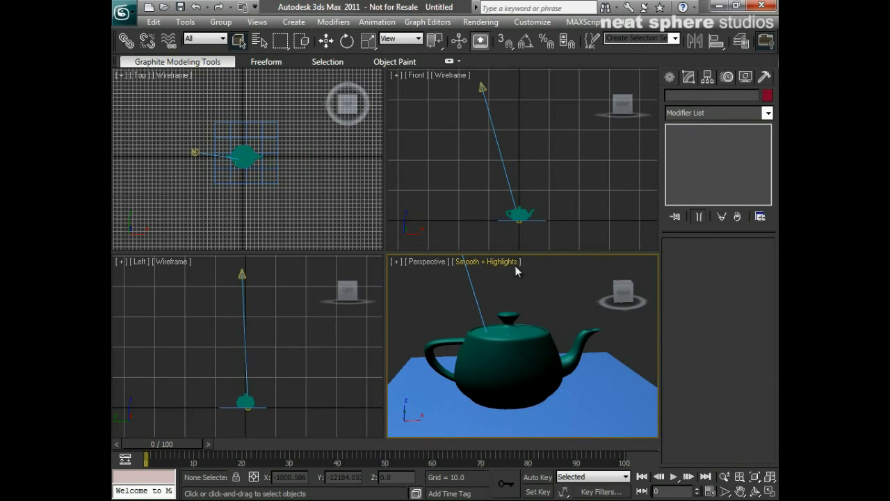
left_click(515, 266)
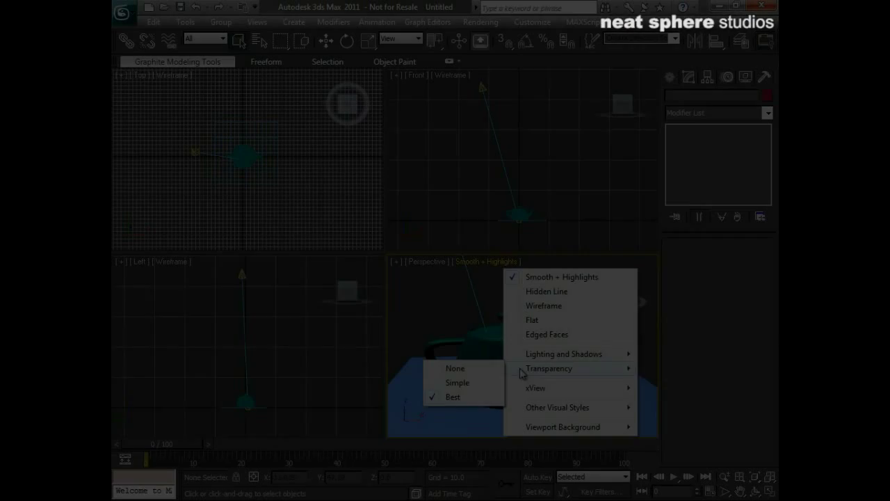
- Turn on the xView Isolated Vertices check and select the teapot
mouse_move(555, 428)
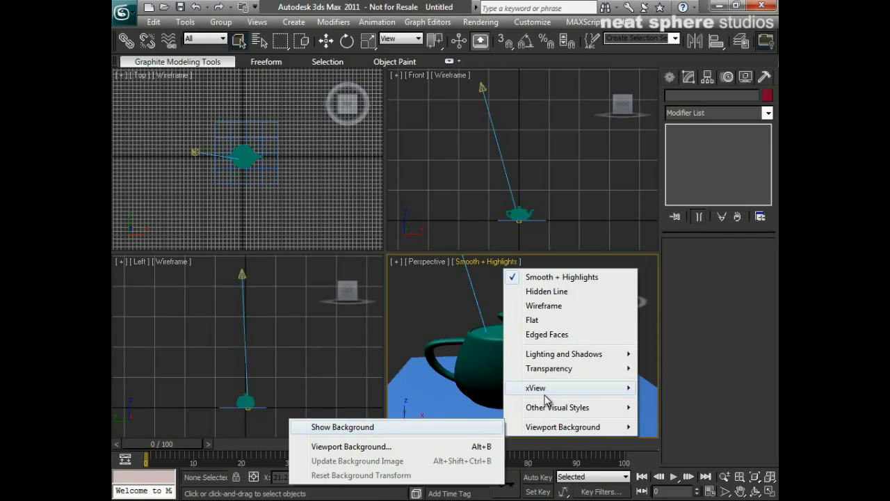
mouse_move(541, 391)
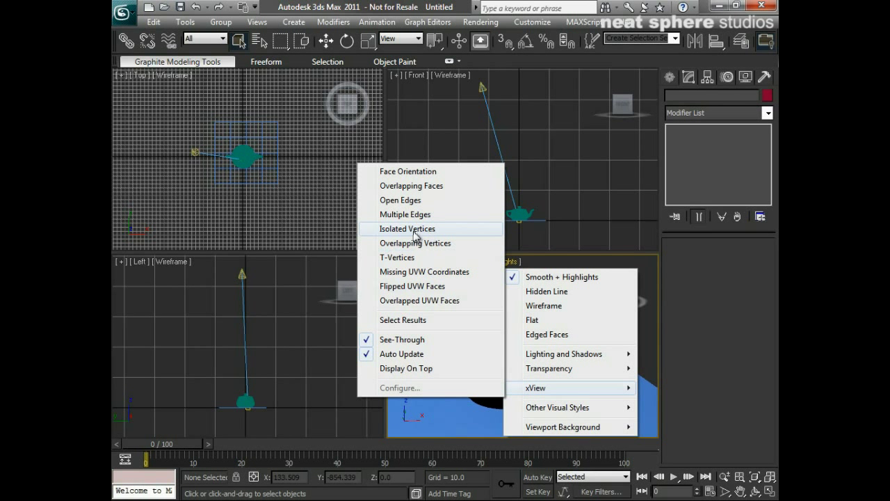
left_click(411, 232)
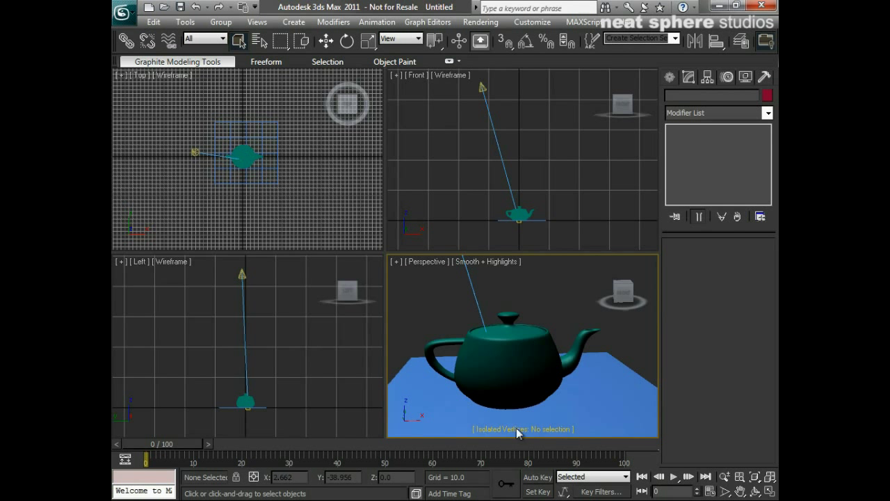
left_click(540, 337)
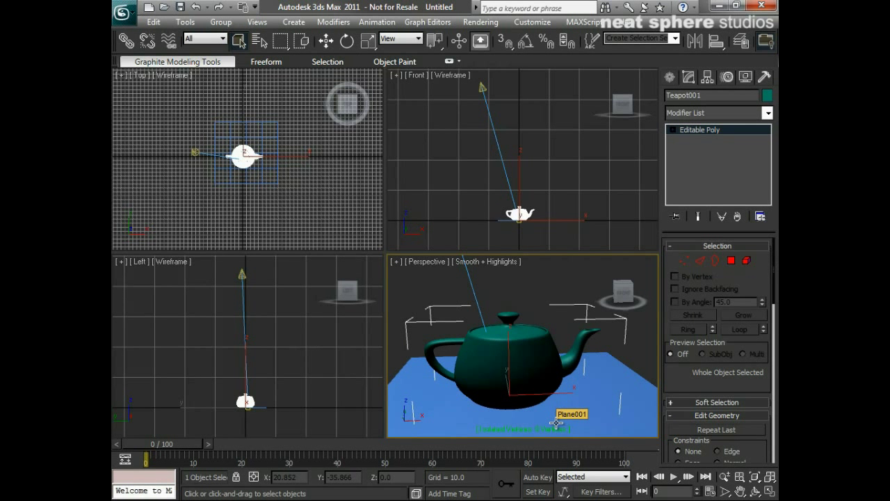
- Turn the xView Isolated Vertices check off again
left_click(465, 263)
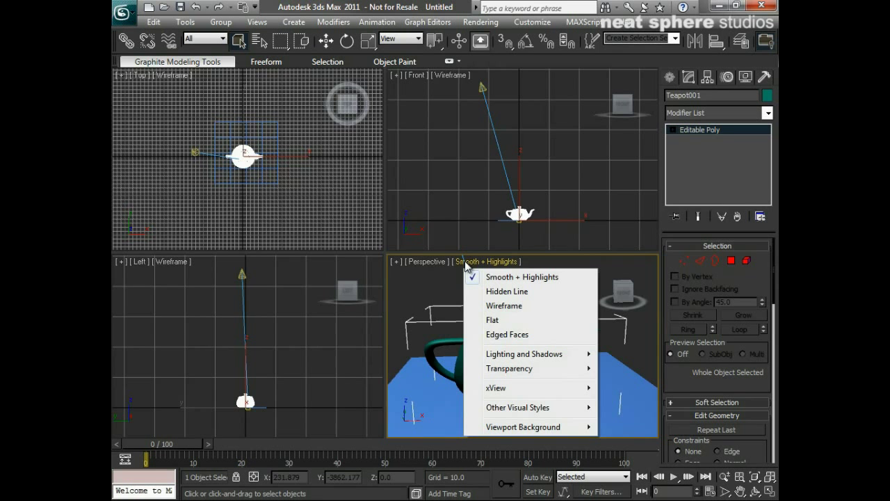
mouse_move(517, 388)
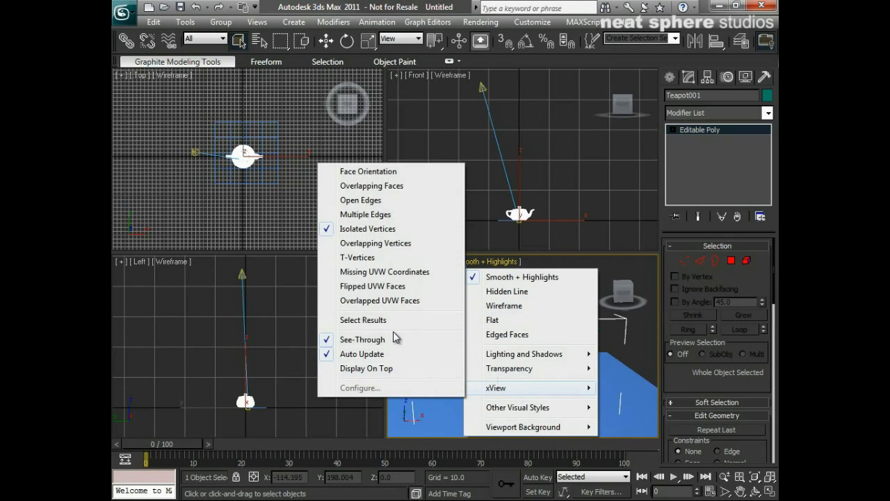
left_click(327, 230)
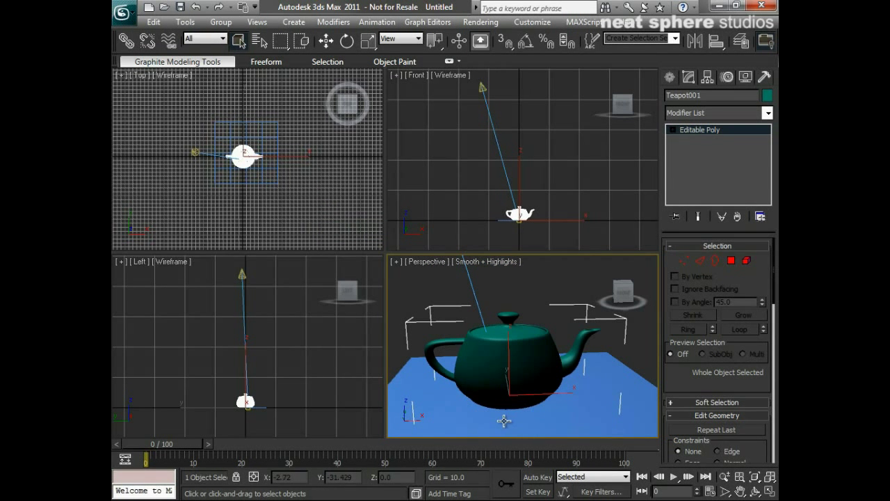
- Browse the Perspective label's Extended submenu, then click empty space to deselect the teapot
left_click(425, 262)
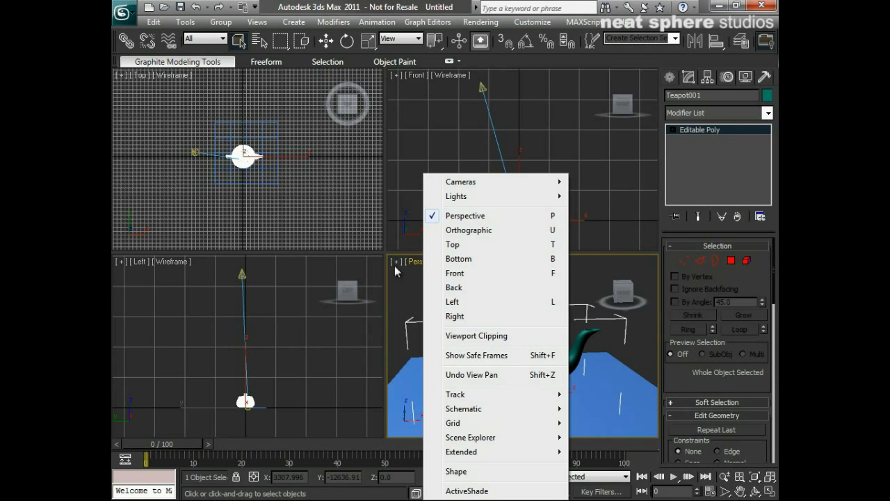
mouse_move(521, 453)
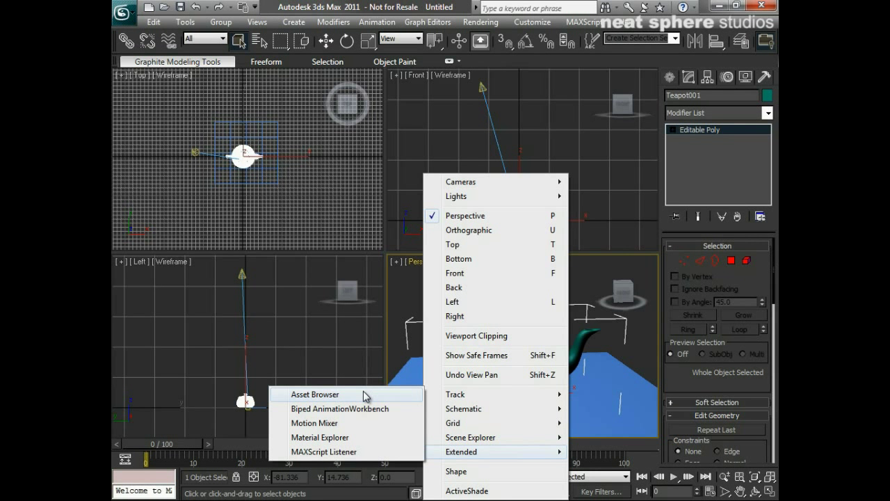
left_click(403, 287)
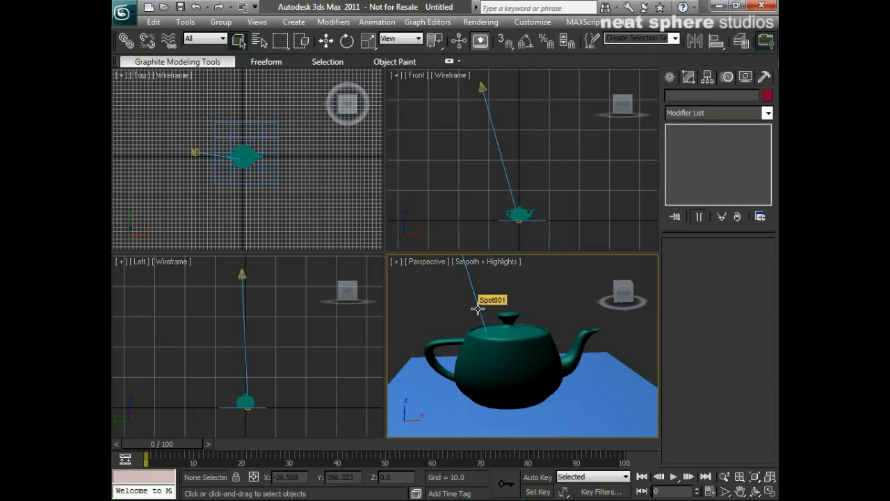
- Switch to Scale mode and change the lower-right viewport to a Left view
key("r")
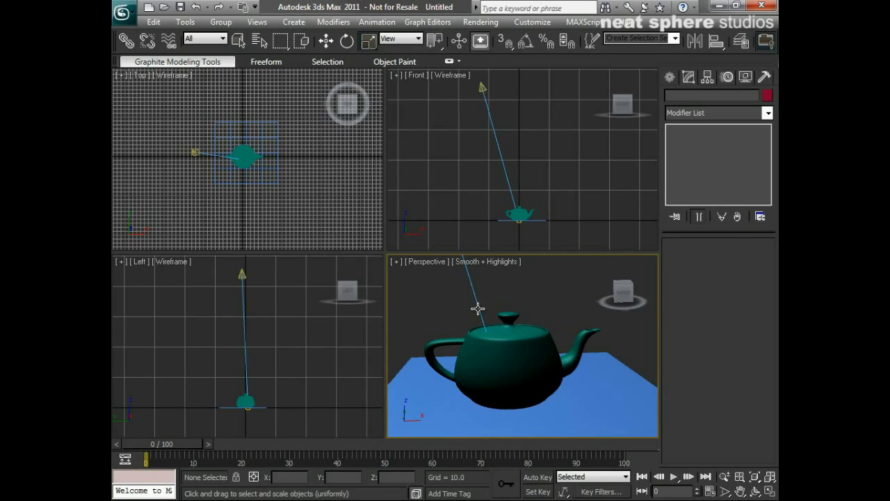
key("l")
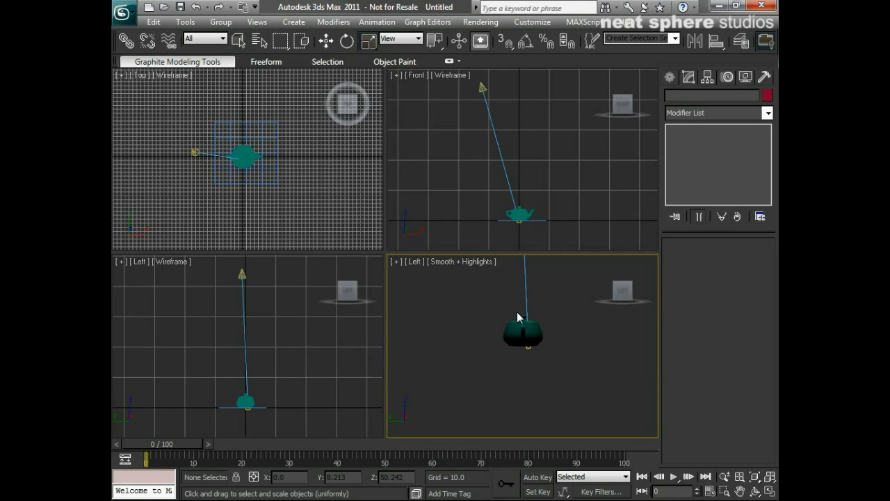
key("v")
key("Escape")
- Restore Perspective from the viewpoint list, then select the teapot and zoom in on it
key("v")
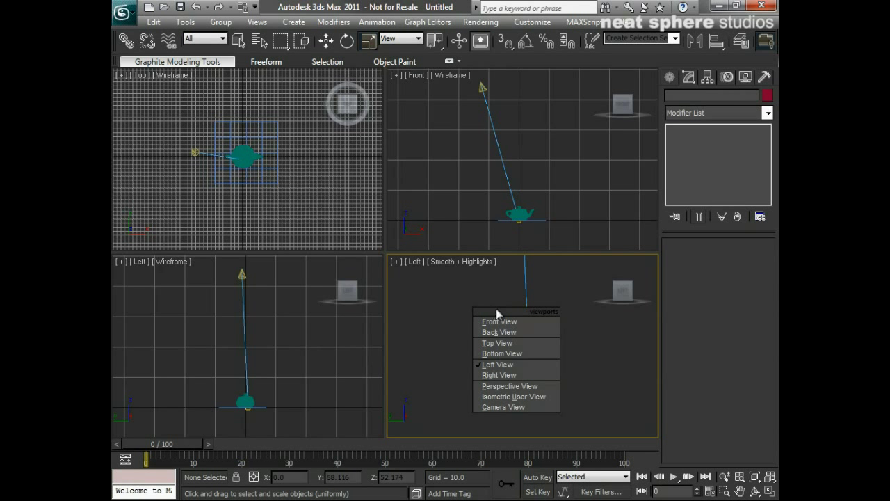
left_click(512, 386)
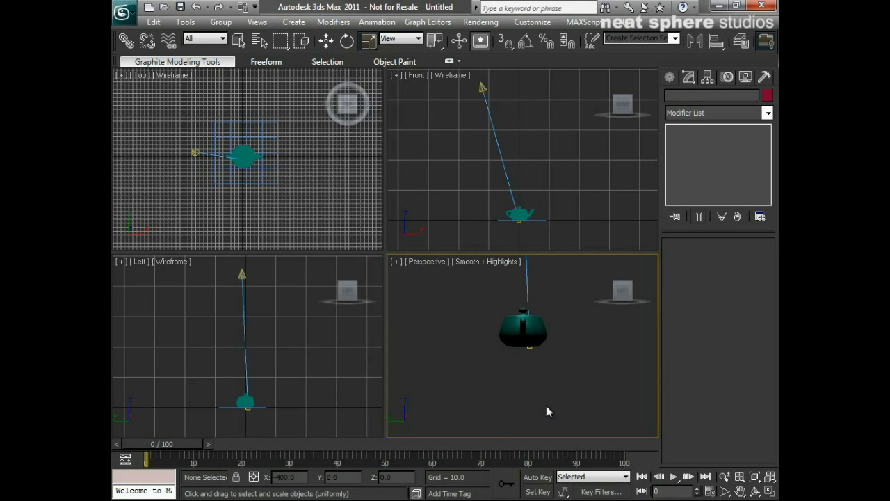
left_click(499, 322)
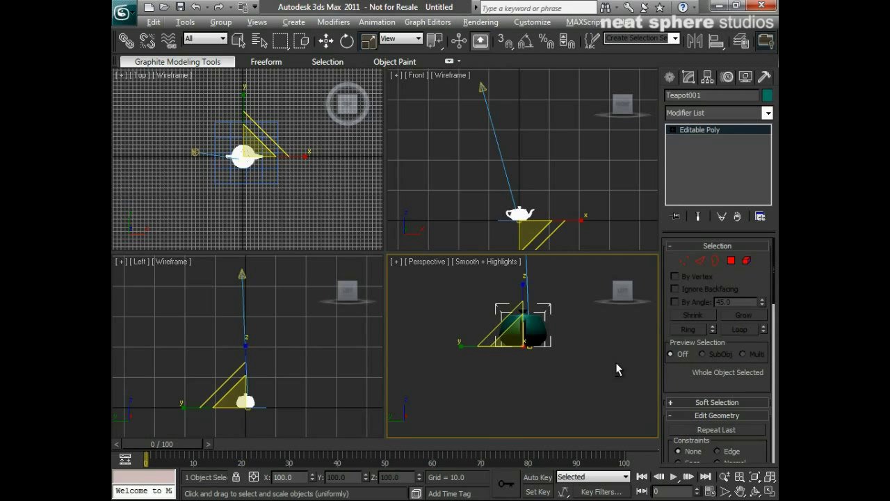
middle_click_drag(615, 363, 545, 383, "alt")
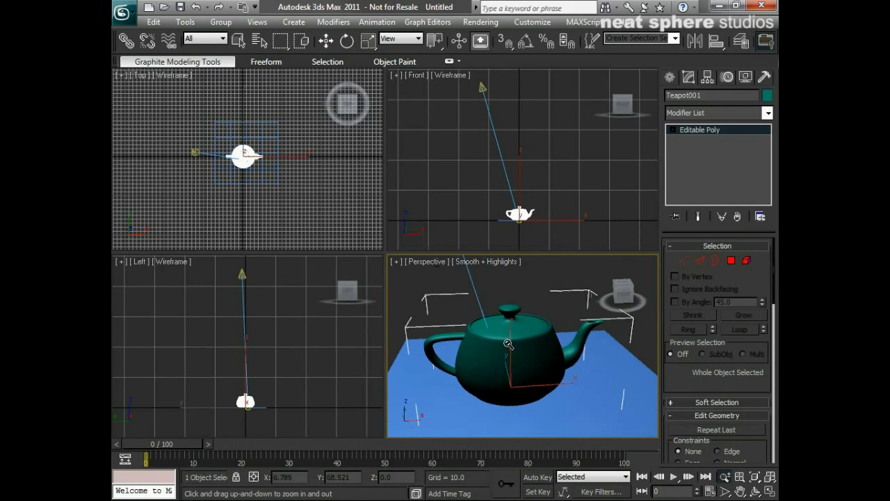
- In Viewport Configuration, enable Force 2-Sided, disable Z-buffer Wireframe Objects, and go to Layout
left_click(395, 261)
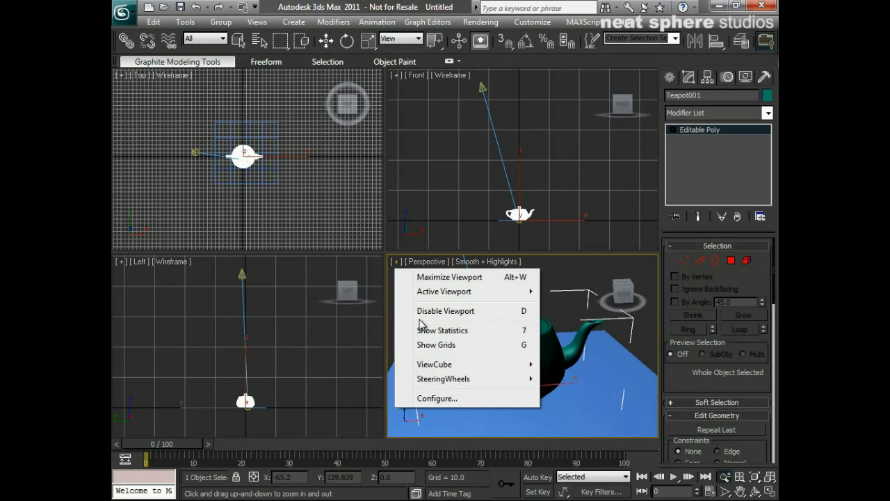
left_click(431, 400)
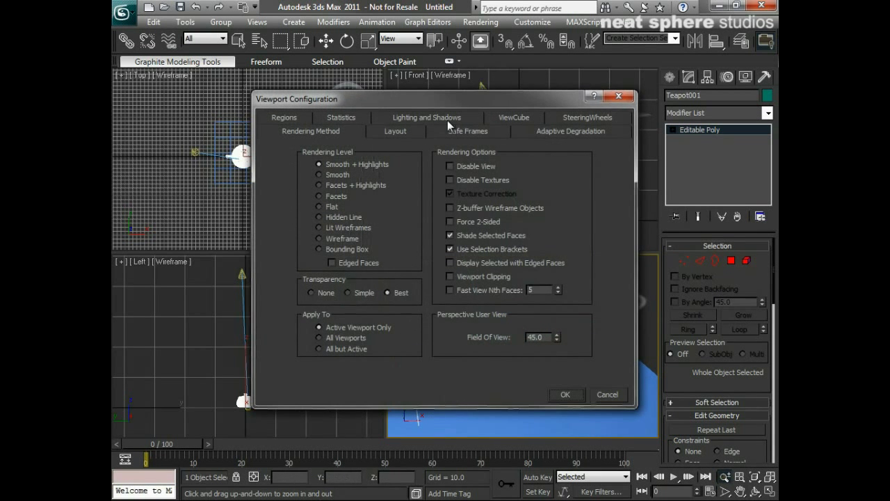
left_click_drag(447, 102, 434, 121)
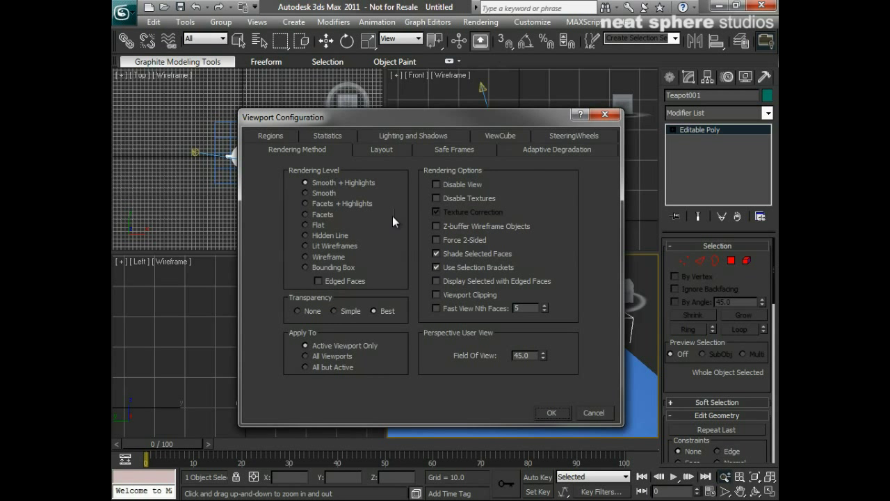
left_click(437, 240)
left_click(471, 228)
left_click(391, 151)
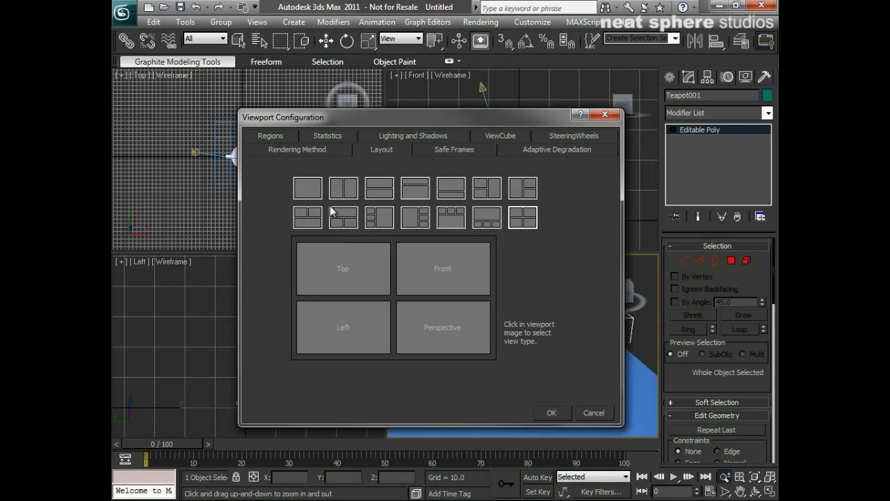
- Review the Safe Frames settings and uncheck Show the ViewCube
left_click(446, 150)
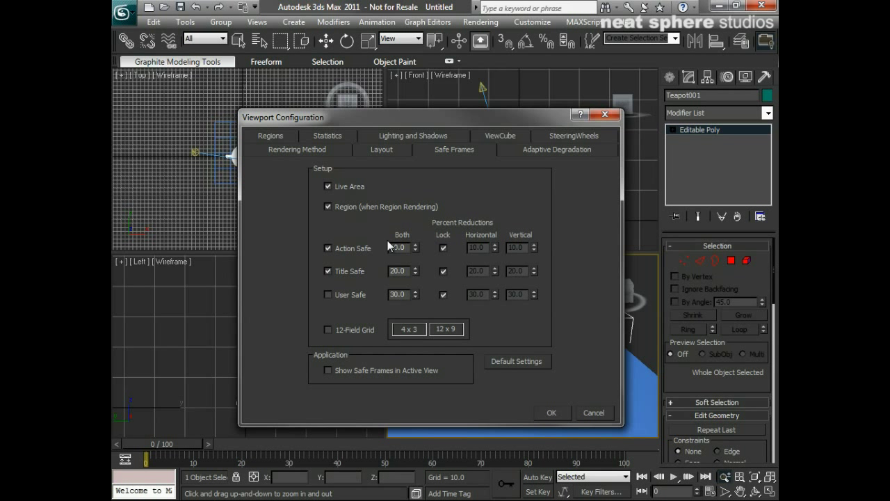
left_click(508, 135)
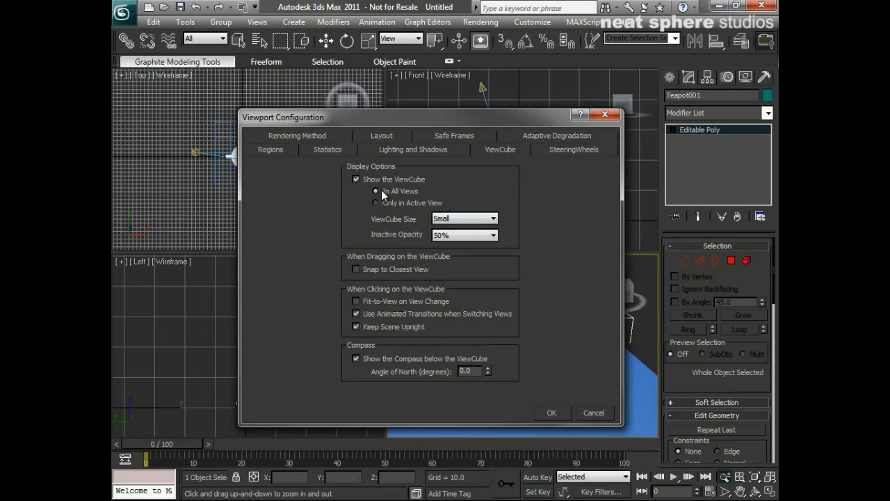
left_click(356, 179)
left_click_drag(481, 116, 370, 73)
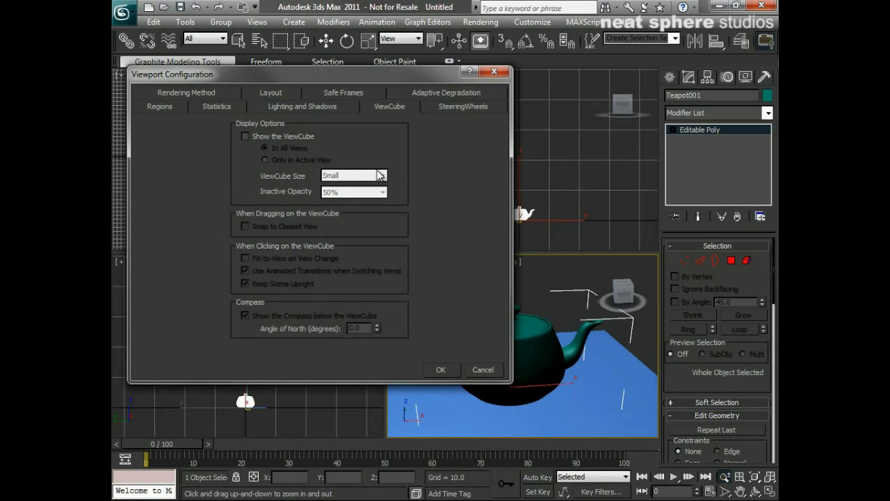
- Review the SteeringWheels and Lighting and Shadows settings, then confirm with OK
left_click(449, 108)
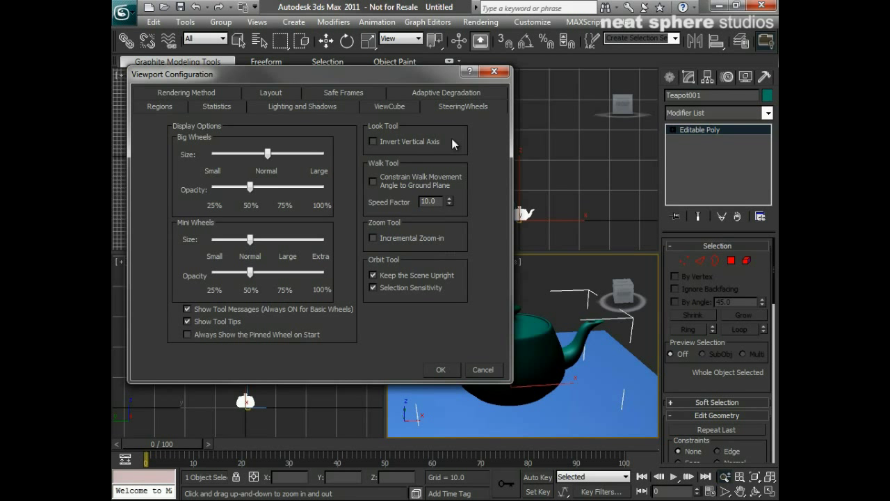
left_click_drag(387, 77, 417, 87)
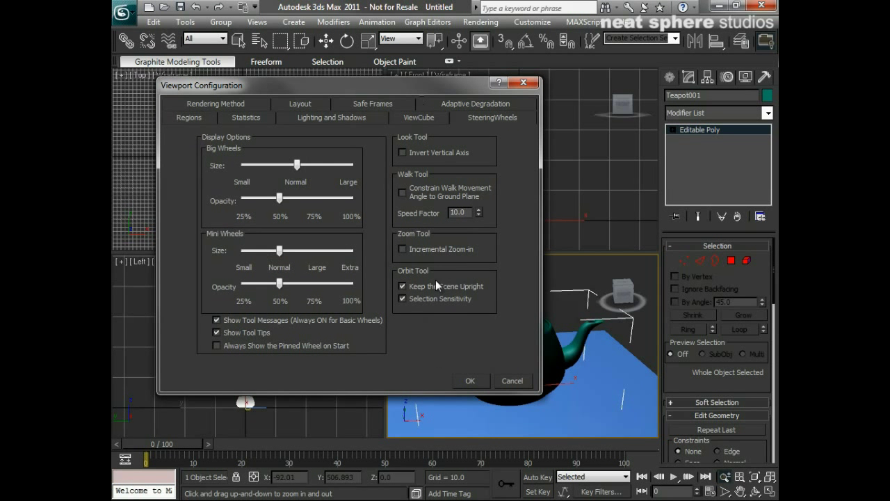
left_click(358, 118)
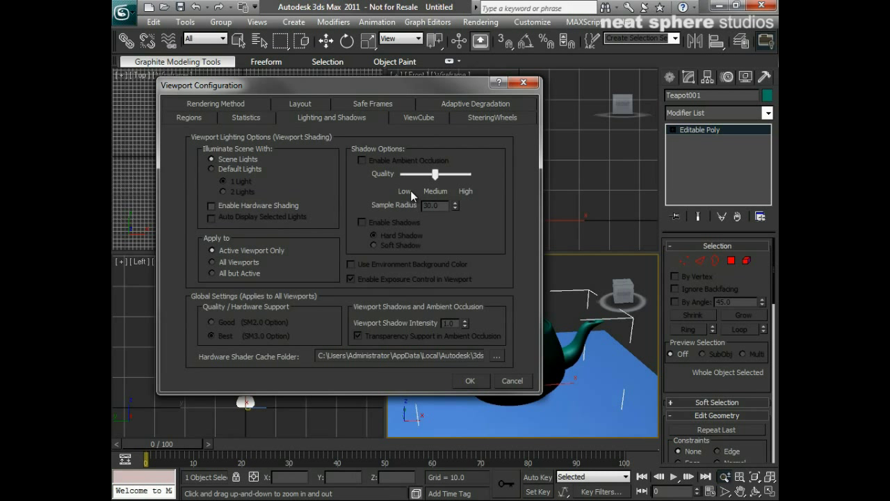
left_click(469, 381)
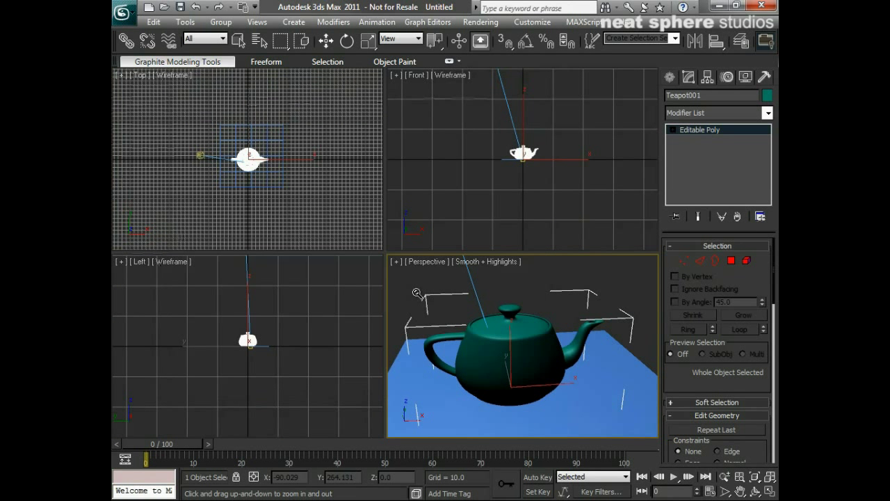
- Check Triangle Count on the viewport configuration's Statistics tab, then deselect the teapot
left_click(395, 261)
left_click(431, 398)
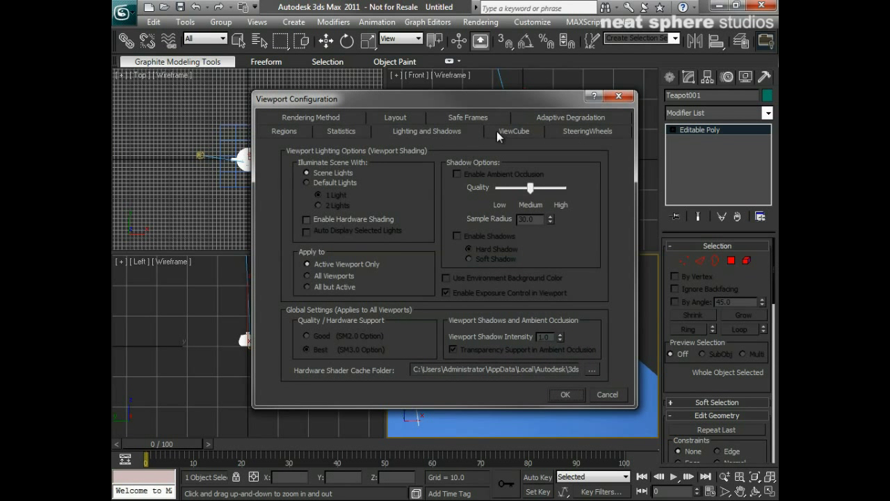
left_click(342, 131)
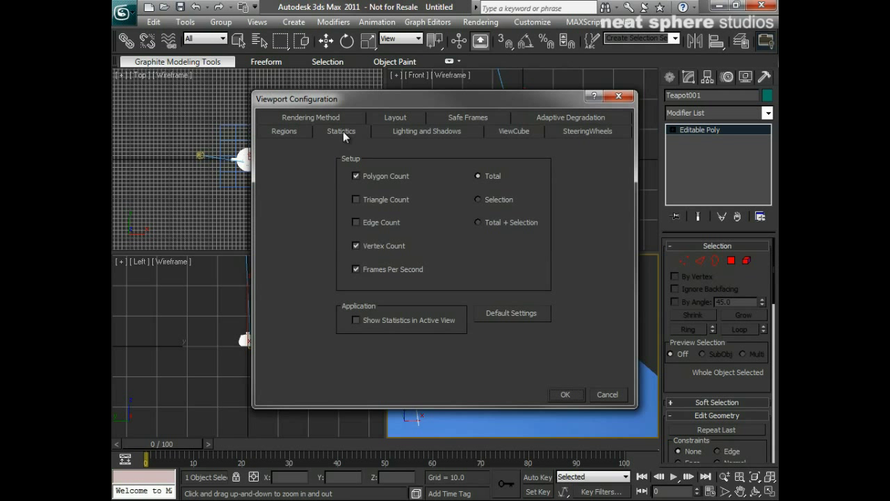
left_click(354, 200)
left_click(565, 393)
key("r")
left_click(576, 282)
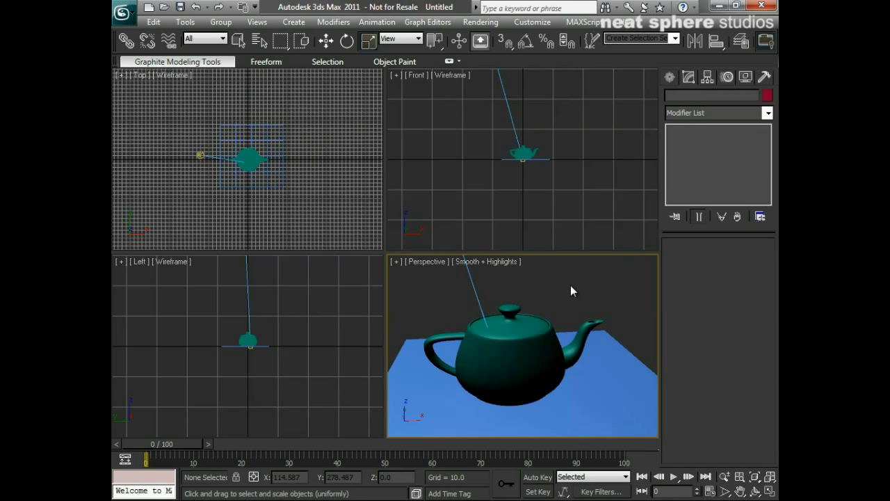
- Show the statistics overlay with 7, select the blue ground plane Plane001, and orbit the view
key("7")
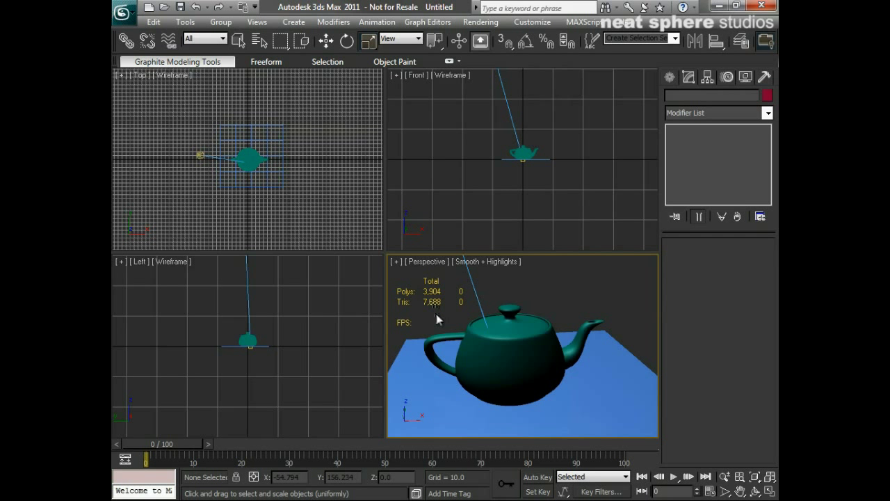
left_click(421, 388)
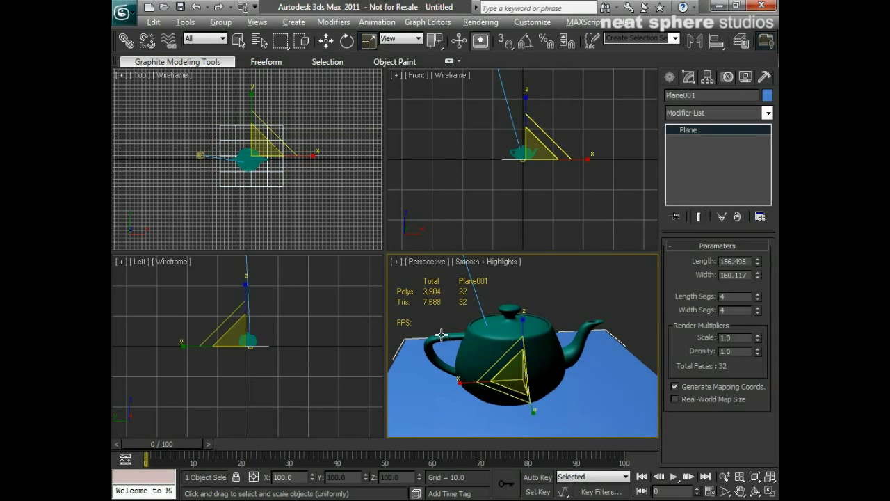
key("q")
middle_click_drag(441, 323, 464, 323, "alt")
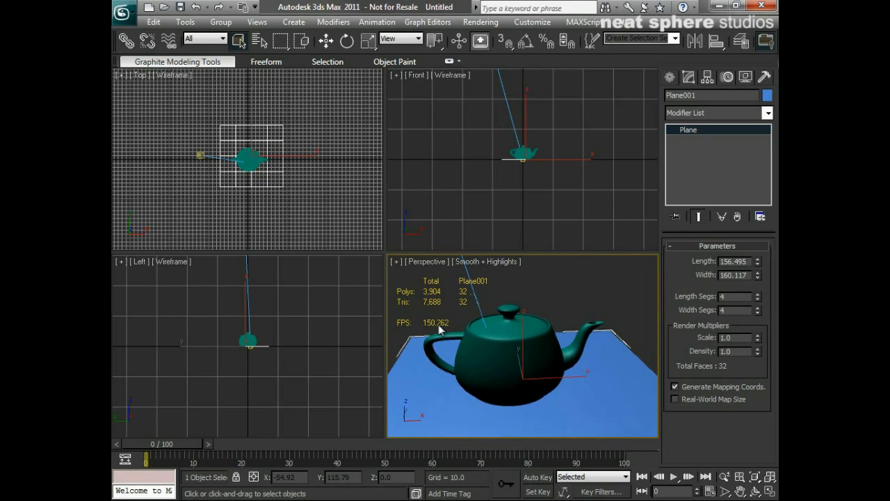
key("alt+z")
- Turn on Edged Faces with F4 in the Perspective view and select the teapot
left_click_drag(544, 290, 537, 313)
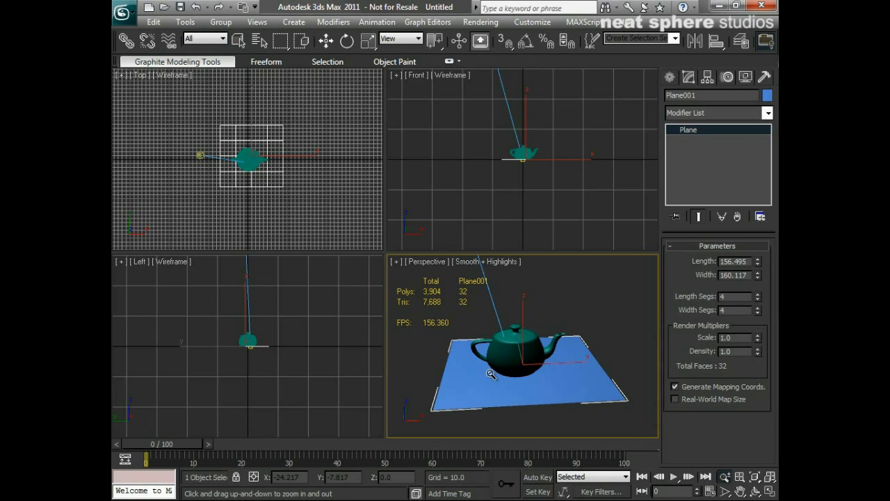
key("F4")
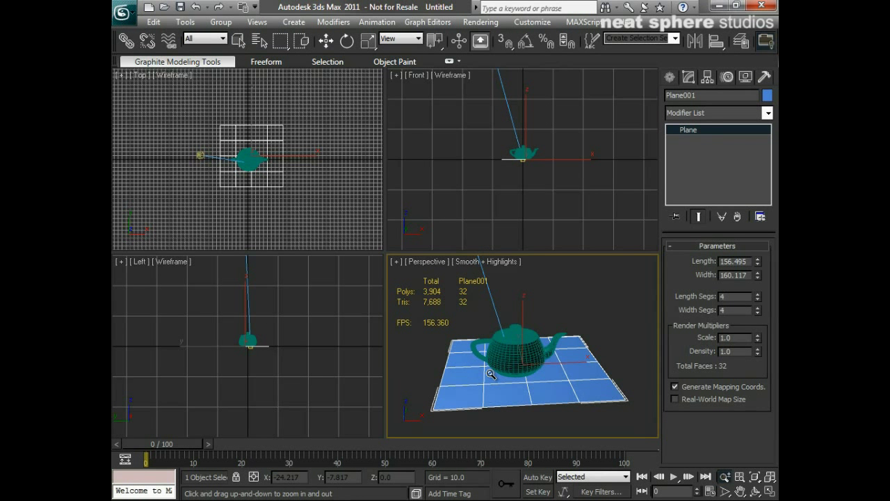
left_click_drag(490, 374, 514, 369)
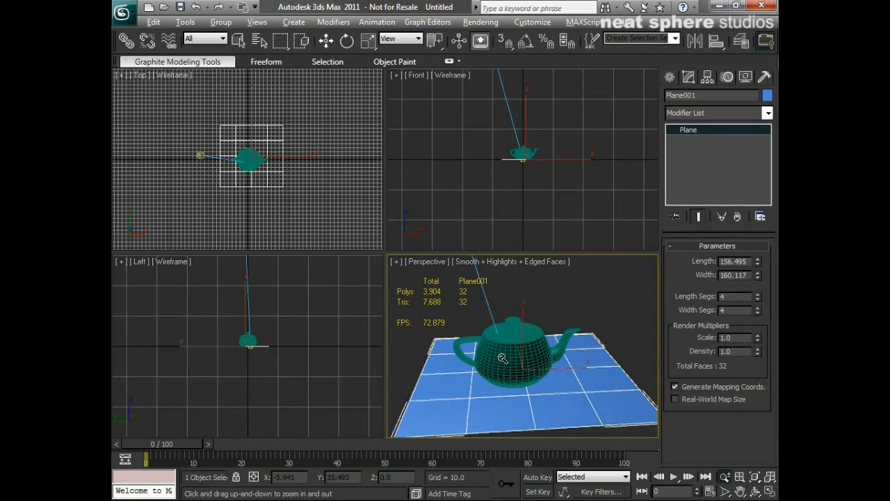
right_click(531, 321)
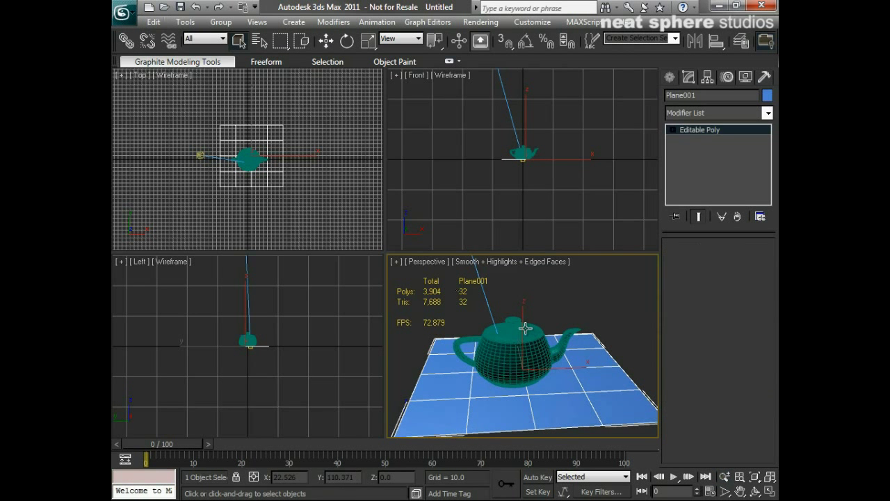
left_click(525, 328)
- Orbit and zoom around the teapot, then hide the statistics overlay with 7
middle_click_drag(542, 331, 491, 334, "alt")
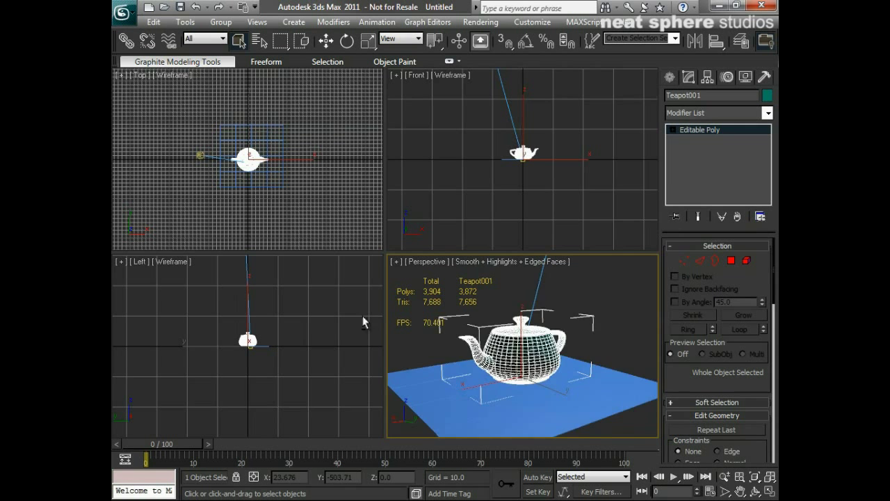
middle_click_drag(403, 321, 459, 300, "alt")
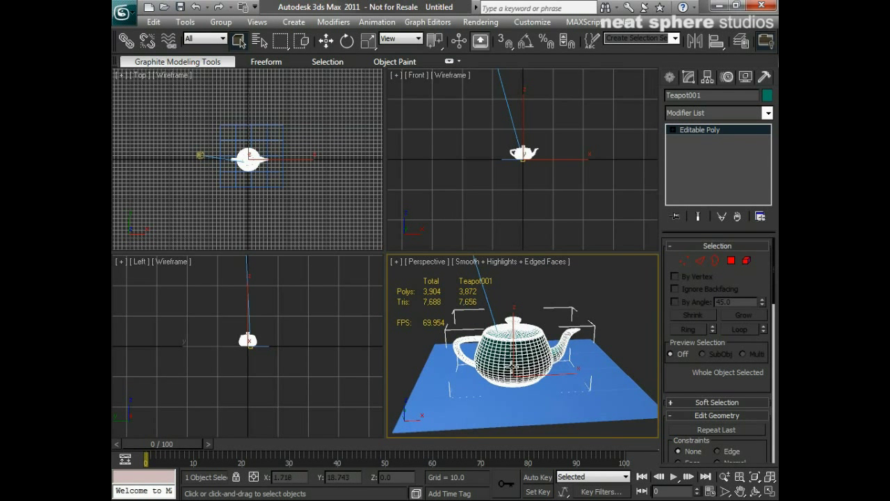
scroll(513, 367, "down", 3)
key("alt+z")
left_click_drag(484, 356, 428, 302)
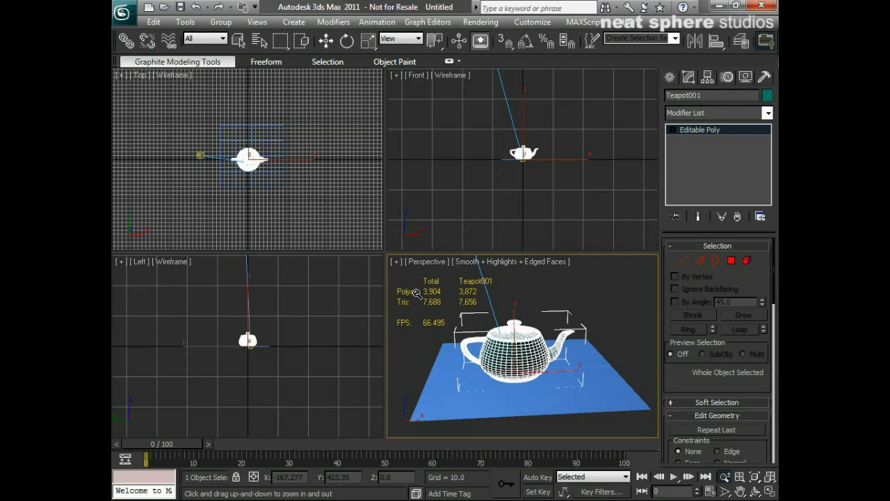
key("7")
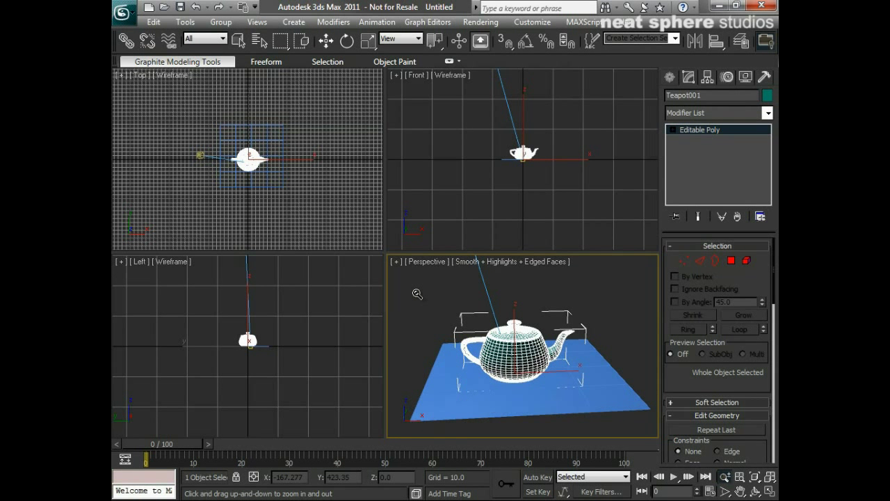